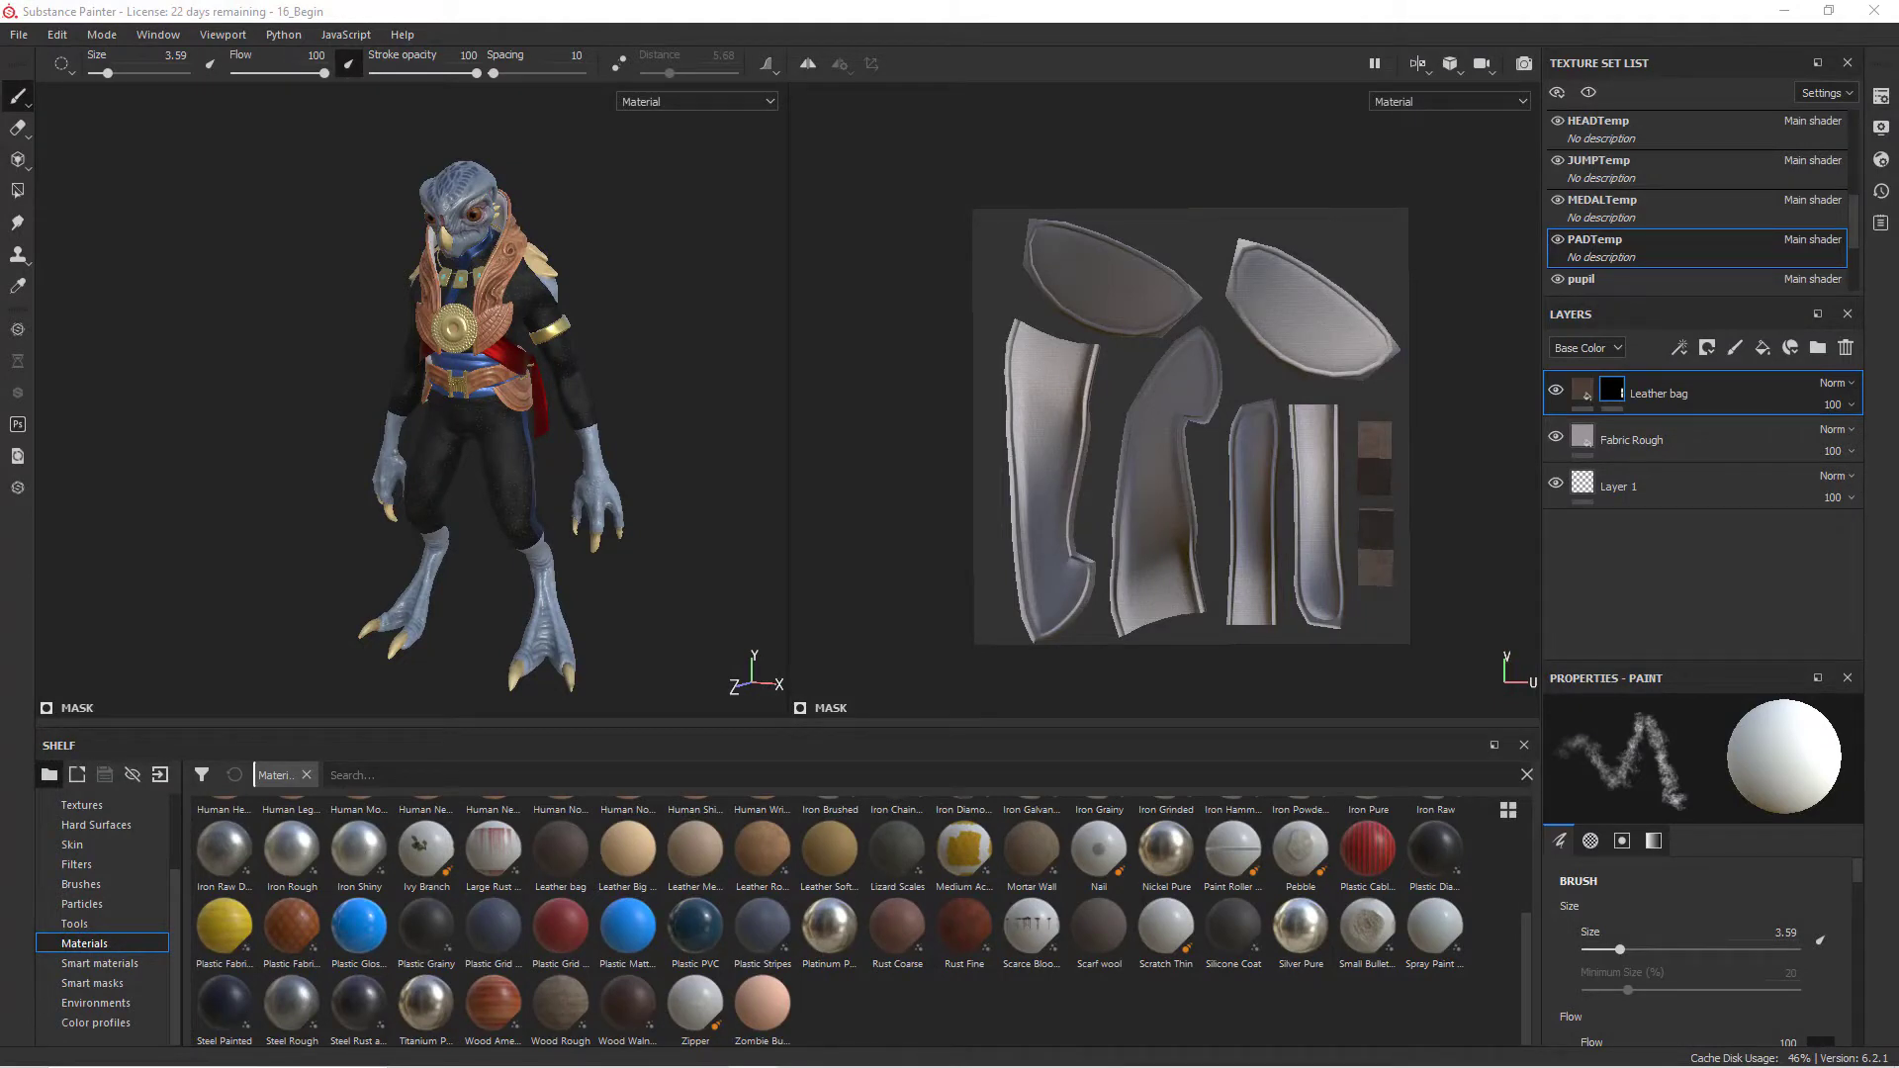
# Open the Export Textures window and switch to its Output Templates presets.
pyautogui.scroll(5, 445, 397)
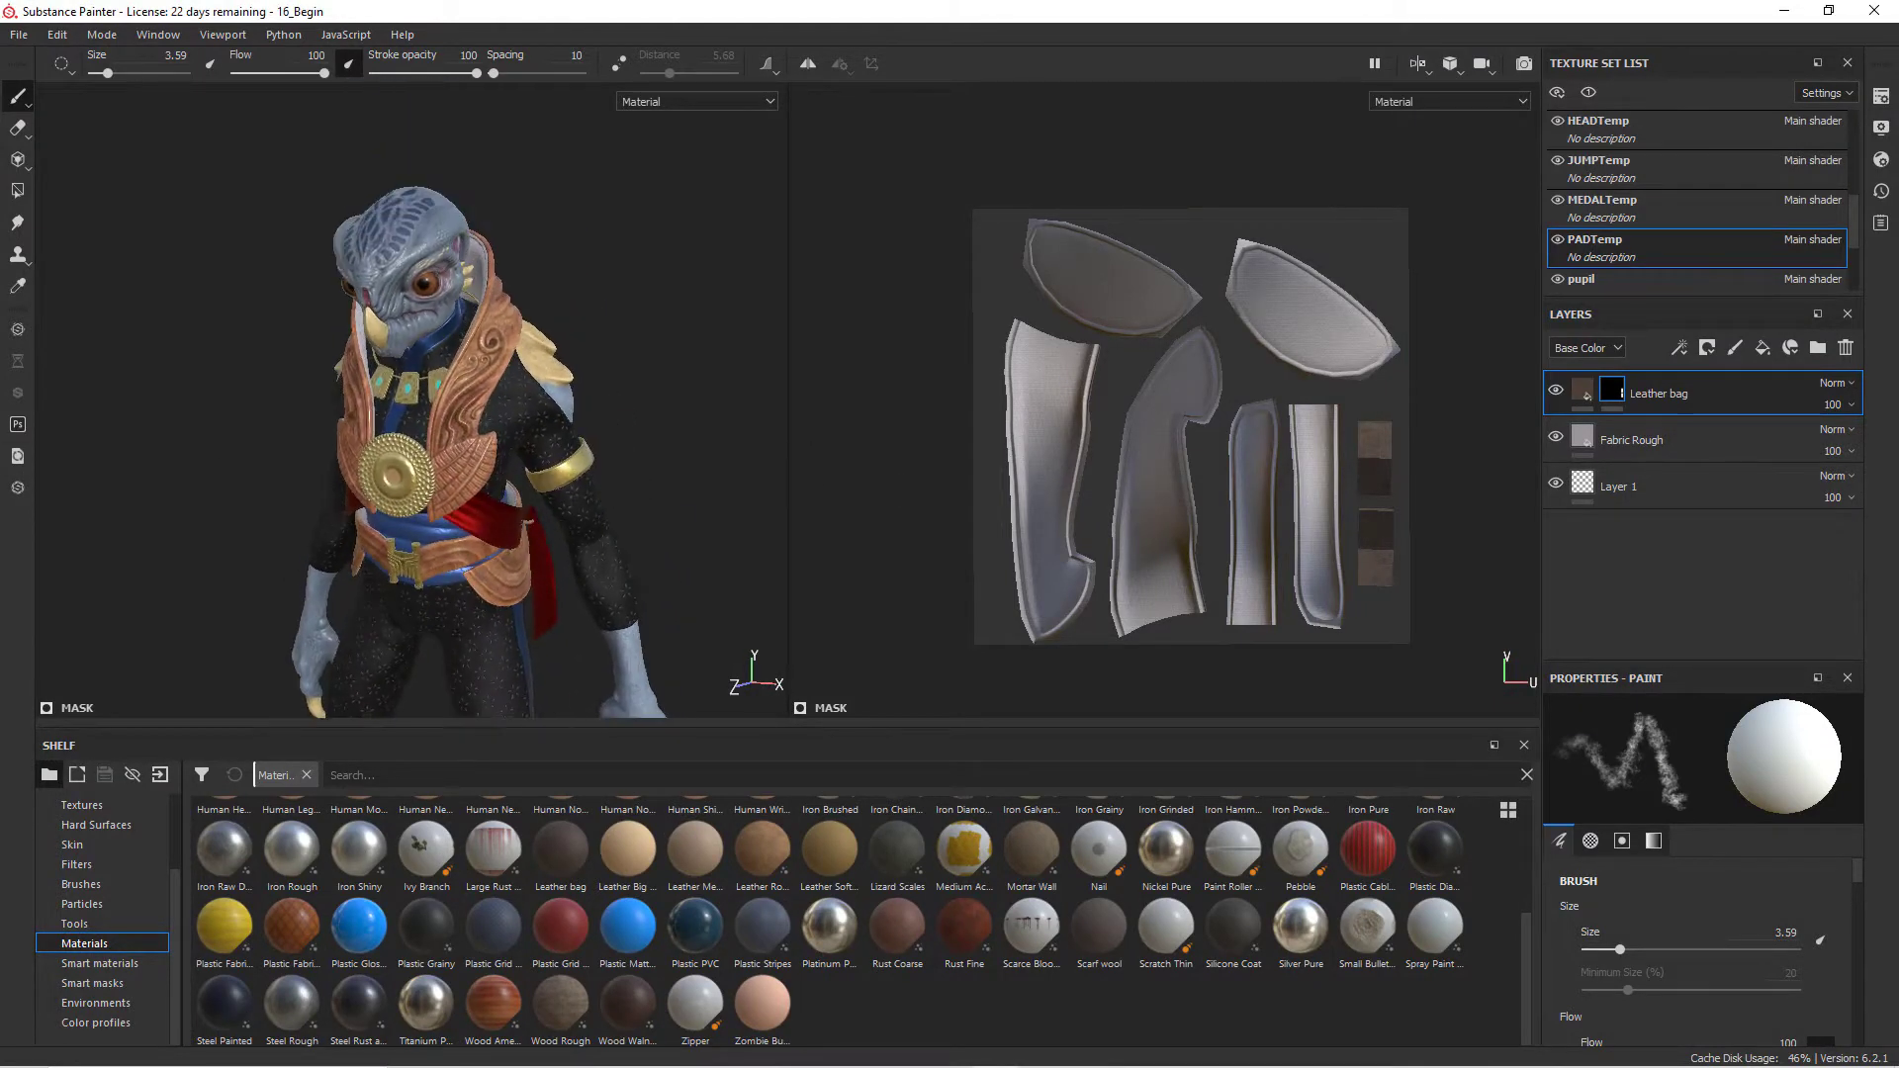
pyautogui.keyDown('alt'); pyautogui.moveTo(613, 385); pyautogui.dragTo(503, 446); pyautogui.keyUp('alt')
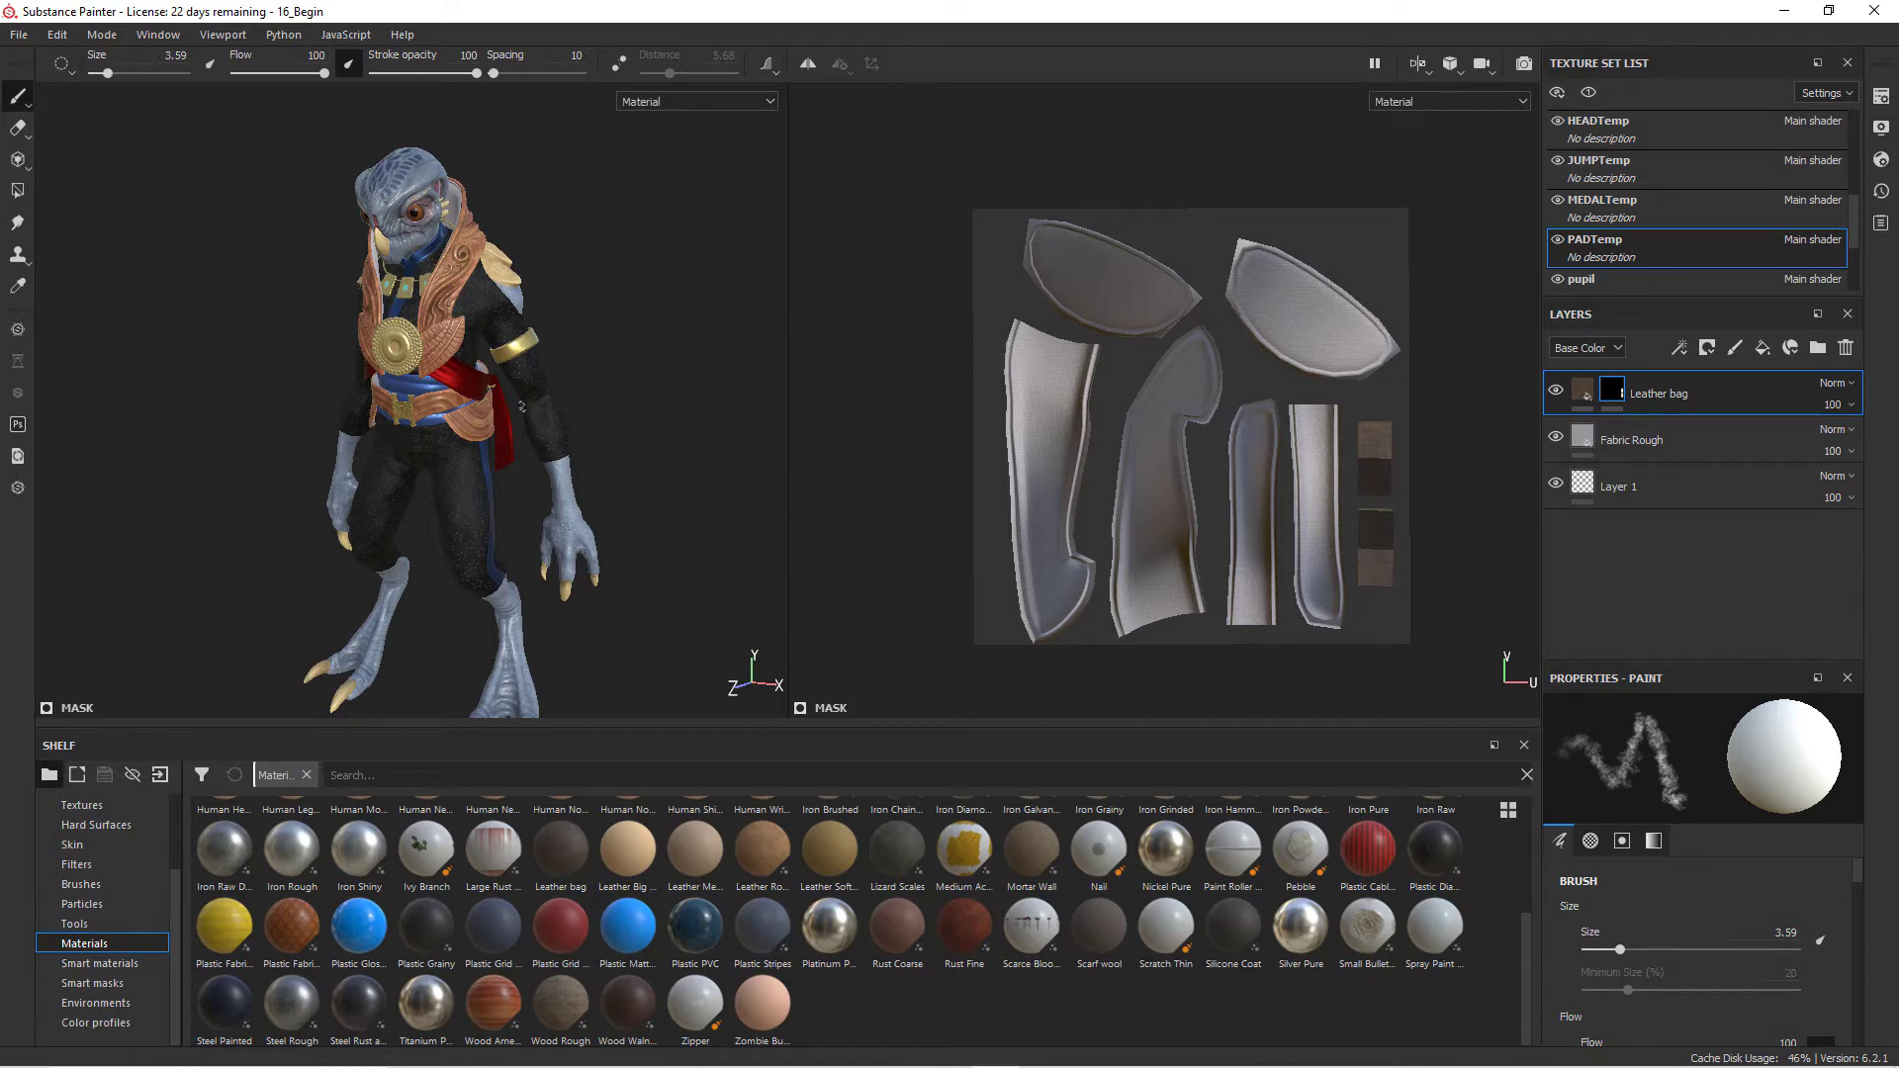
pyautogui.click(27, 40)
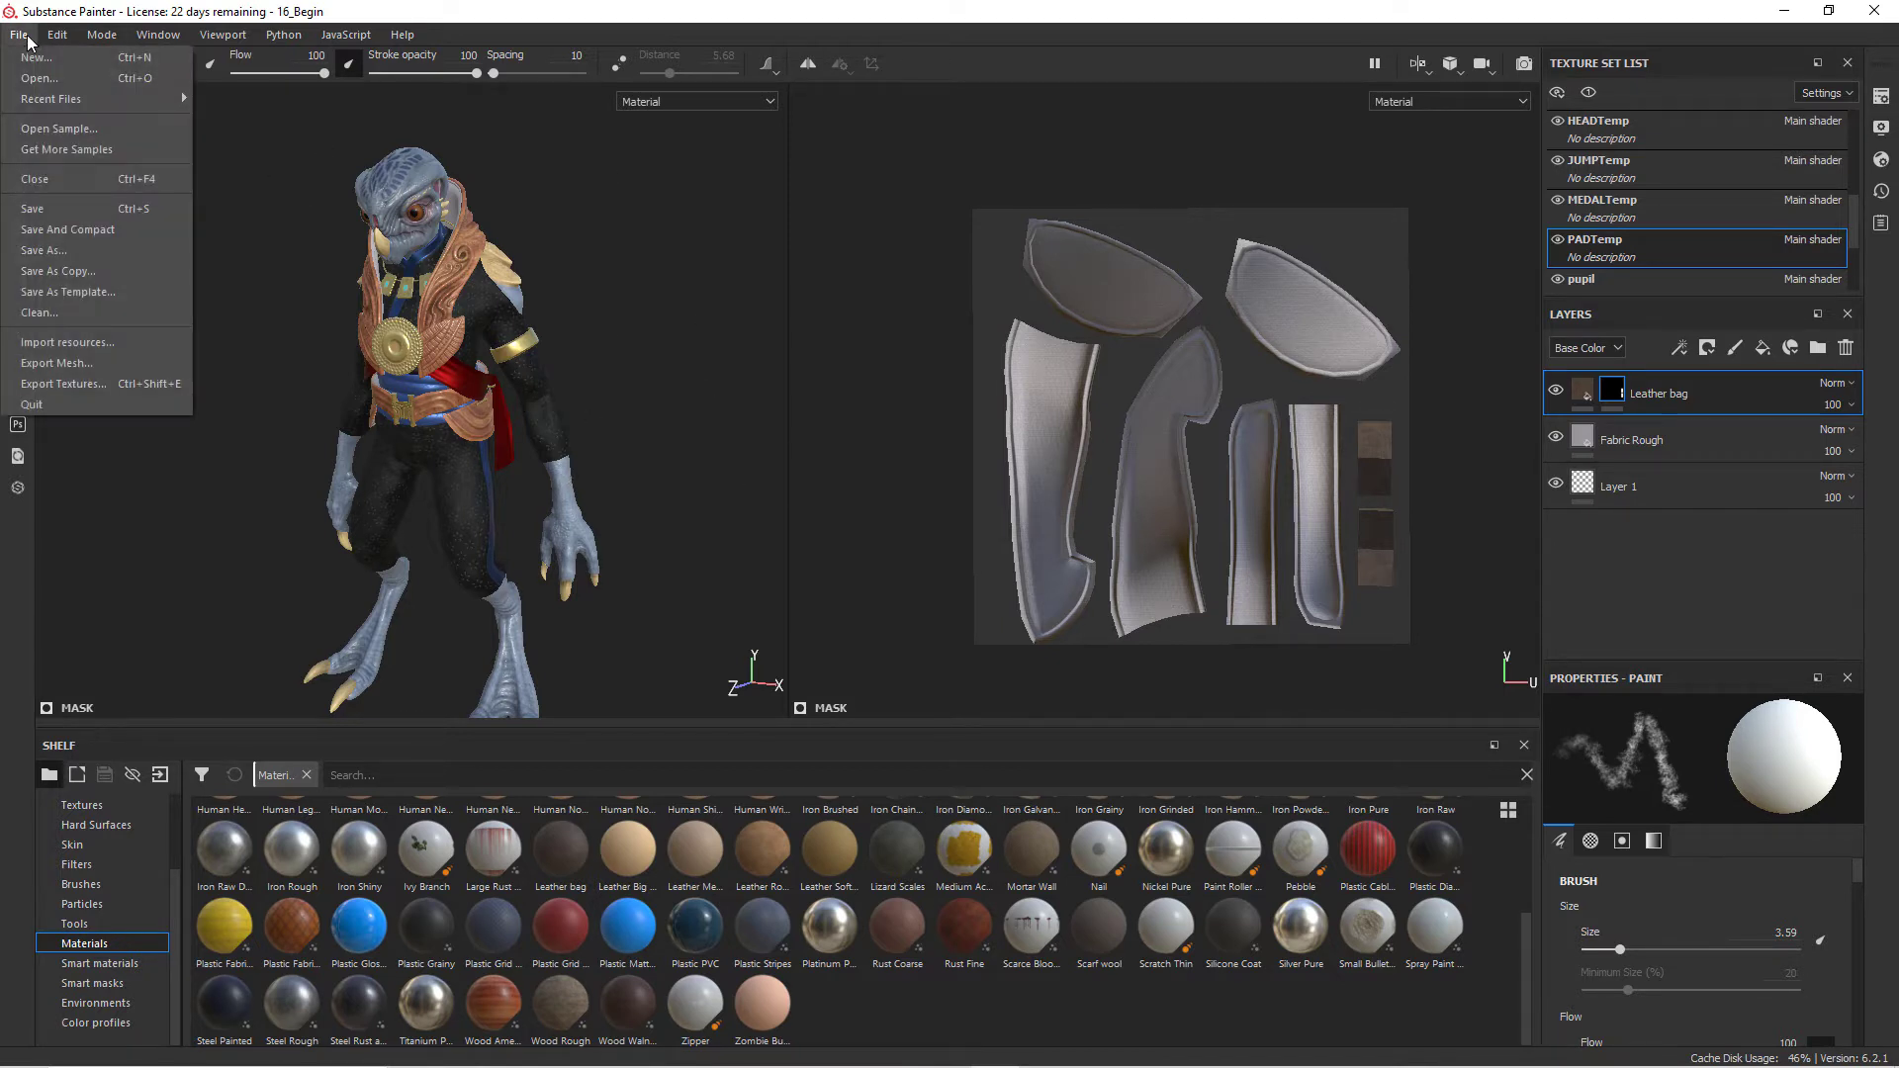
pyautogui.click(97, 389)
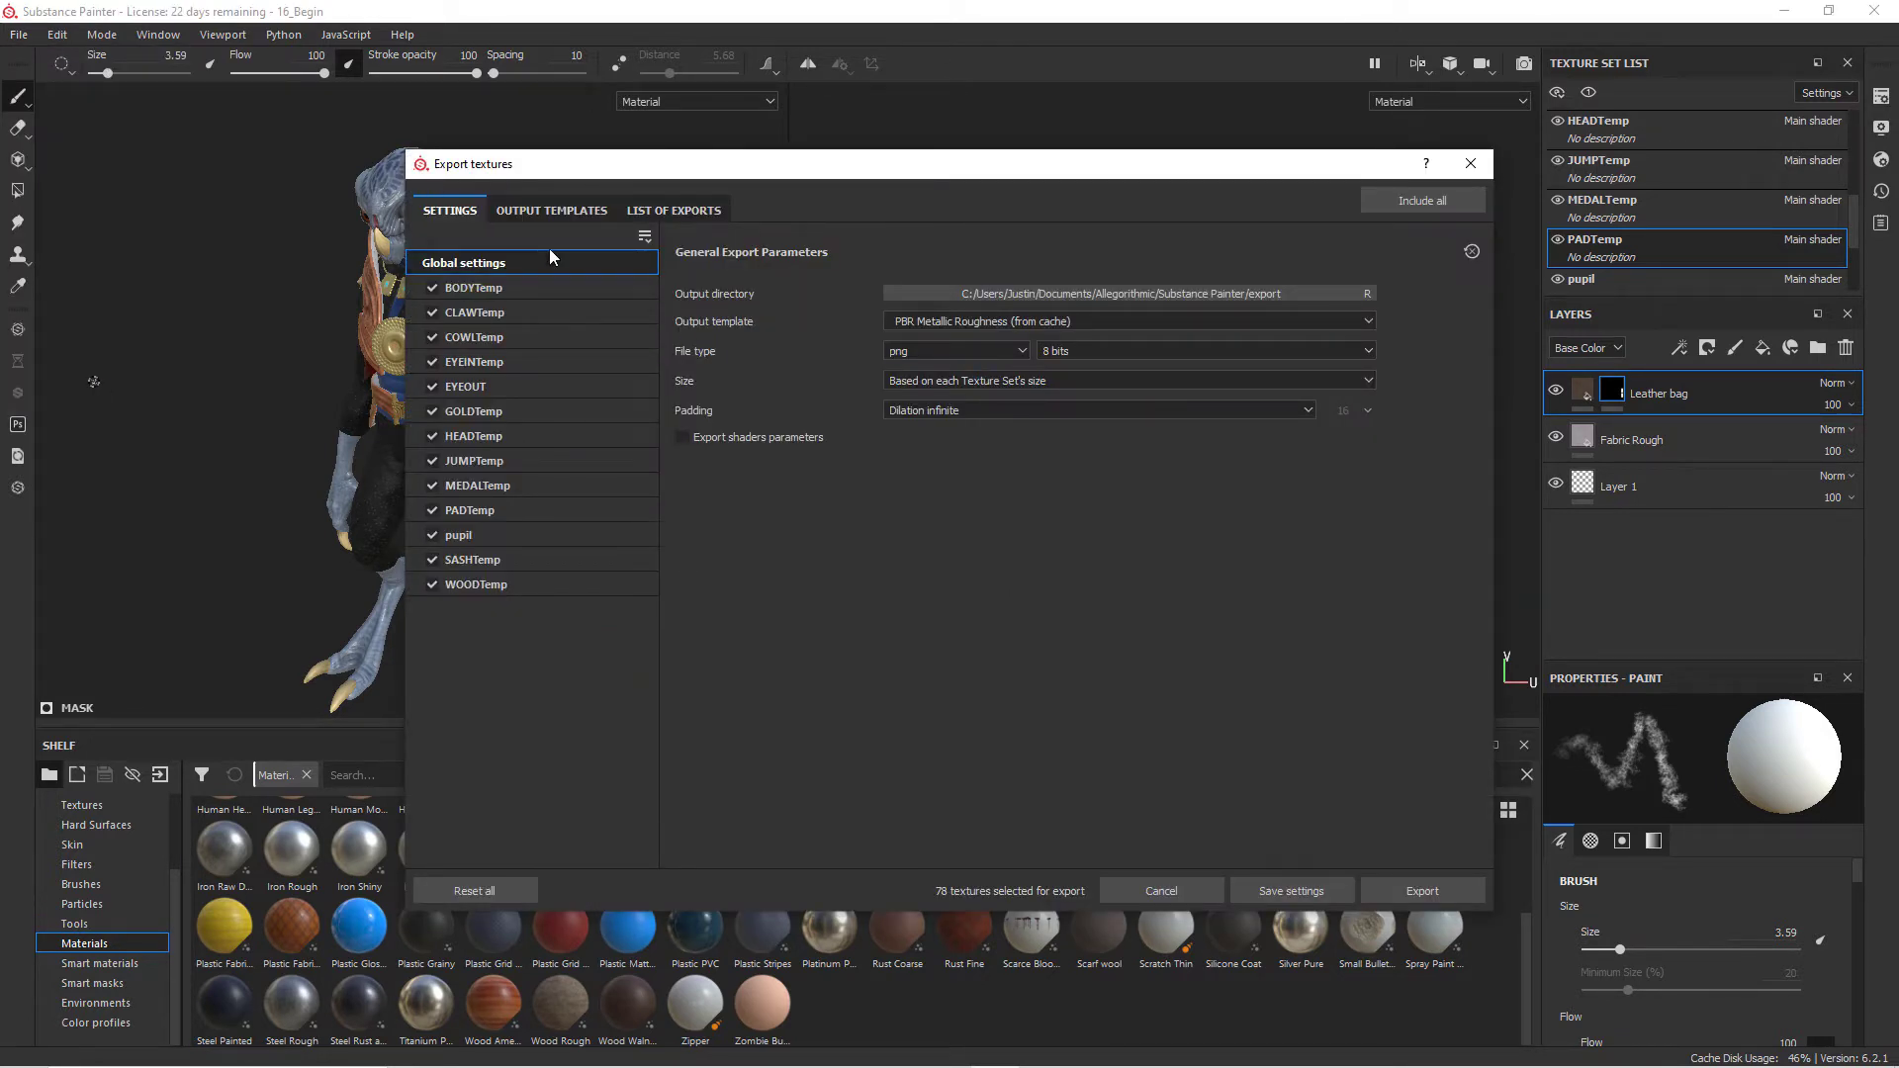
pyautogui.click(553, 209)
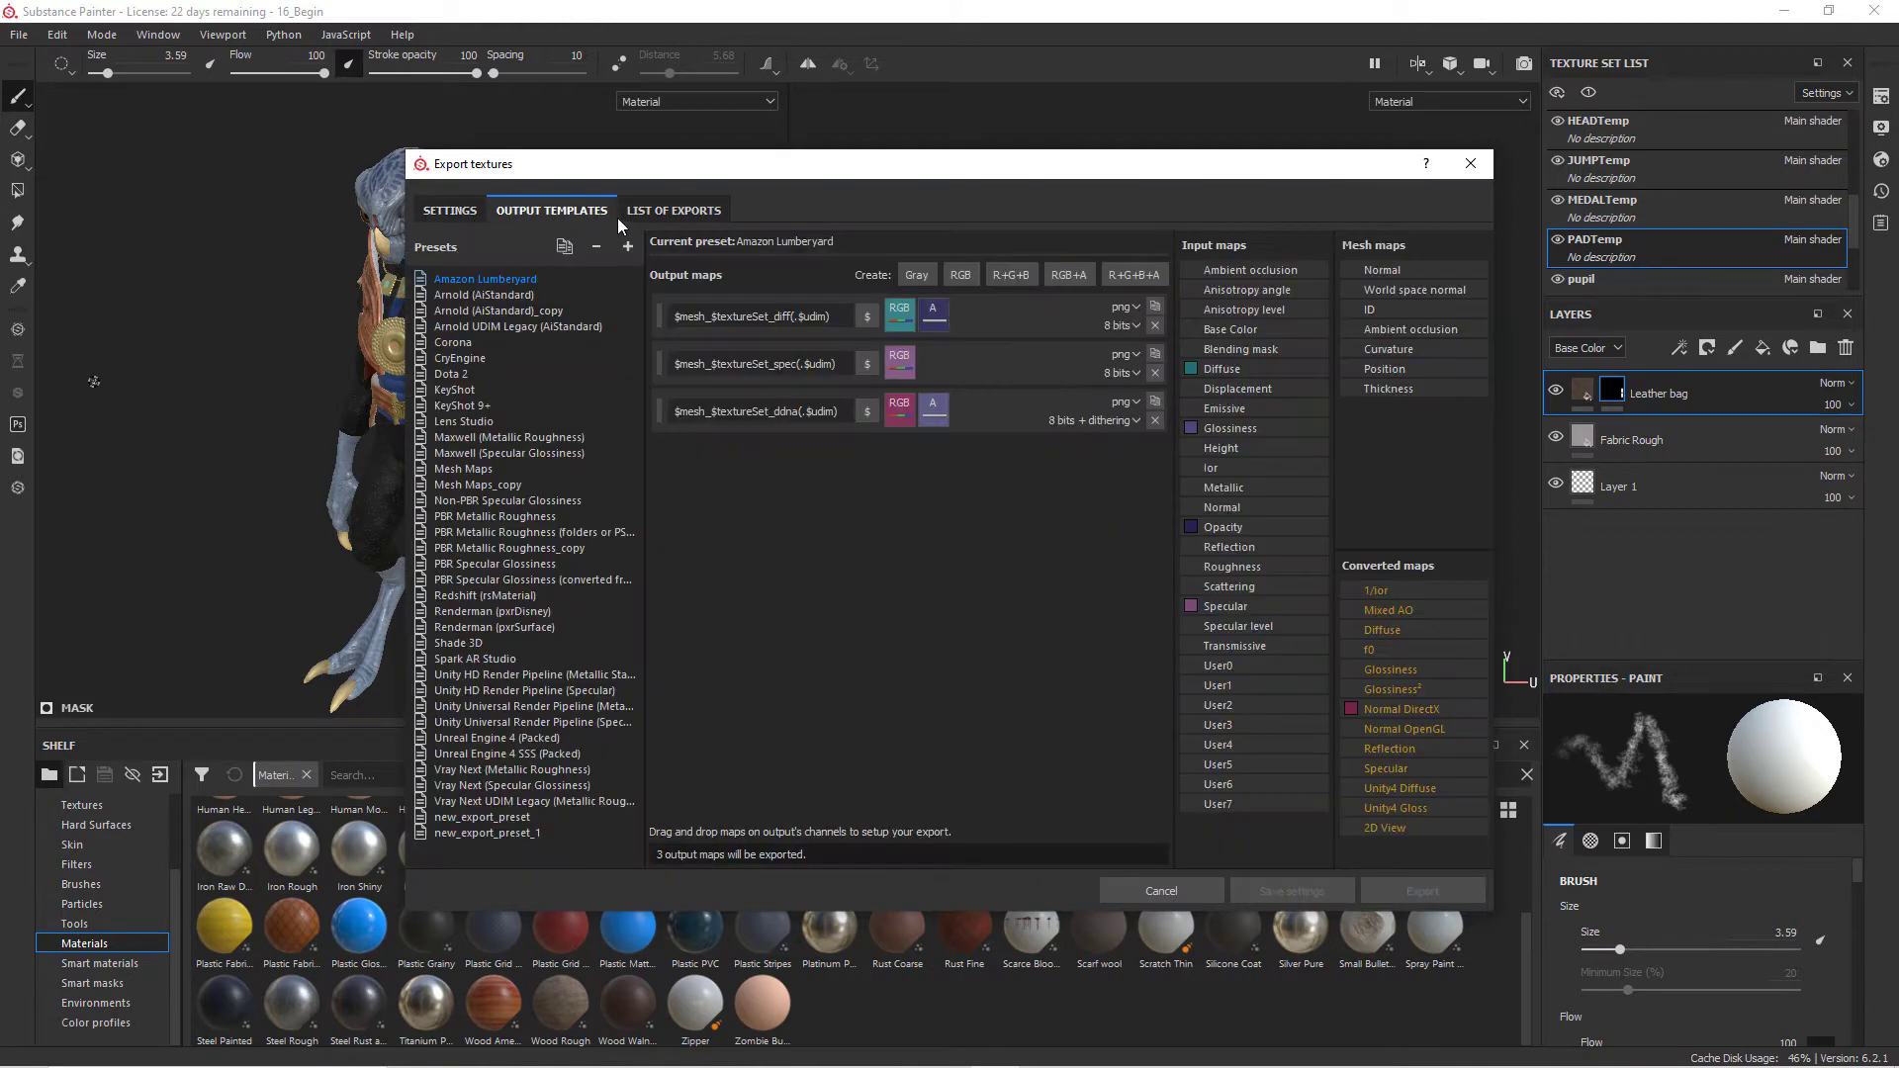
pyautogui.click(677, 212)
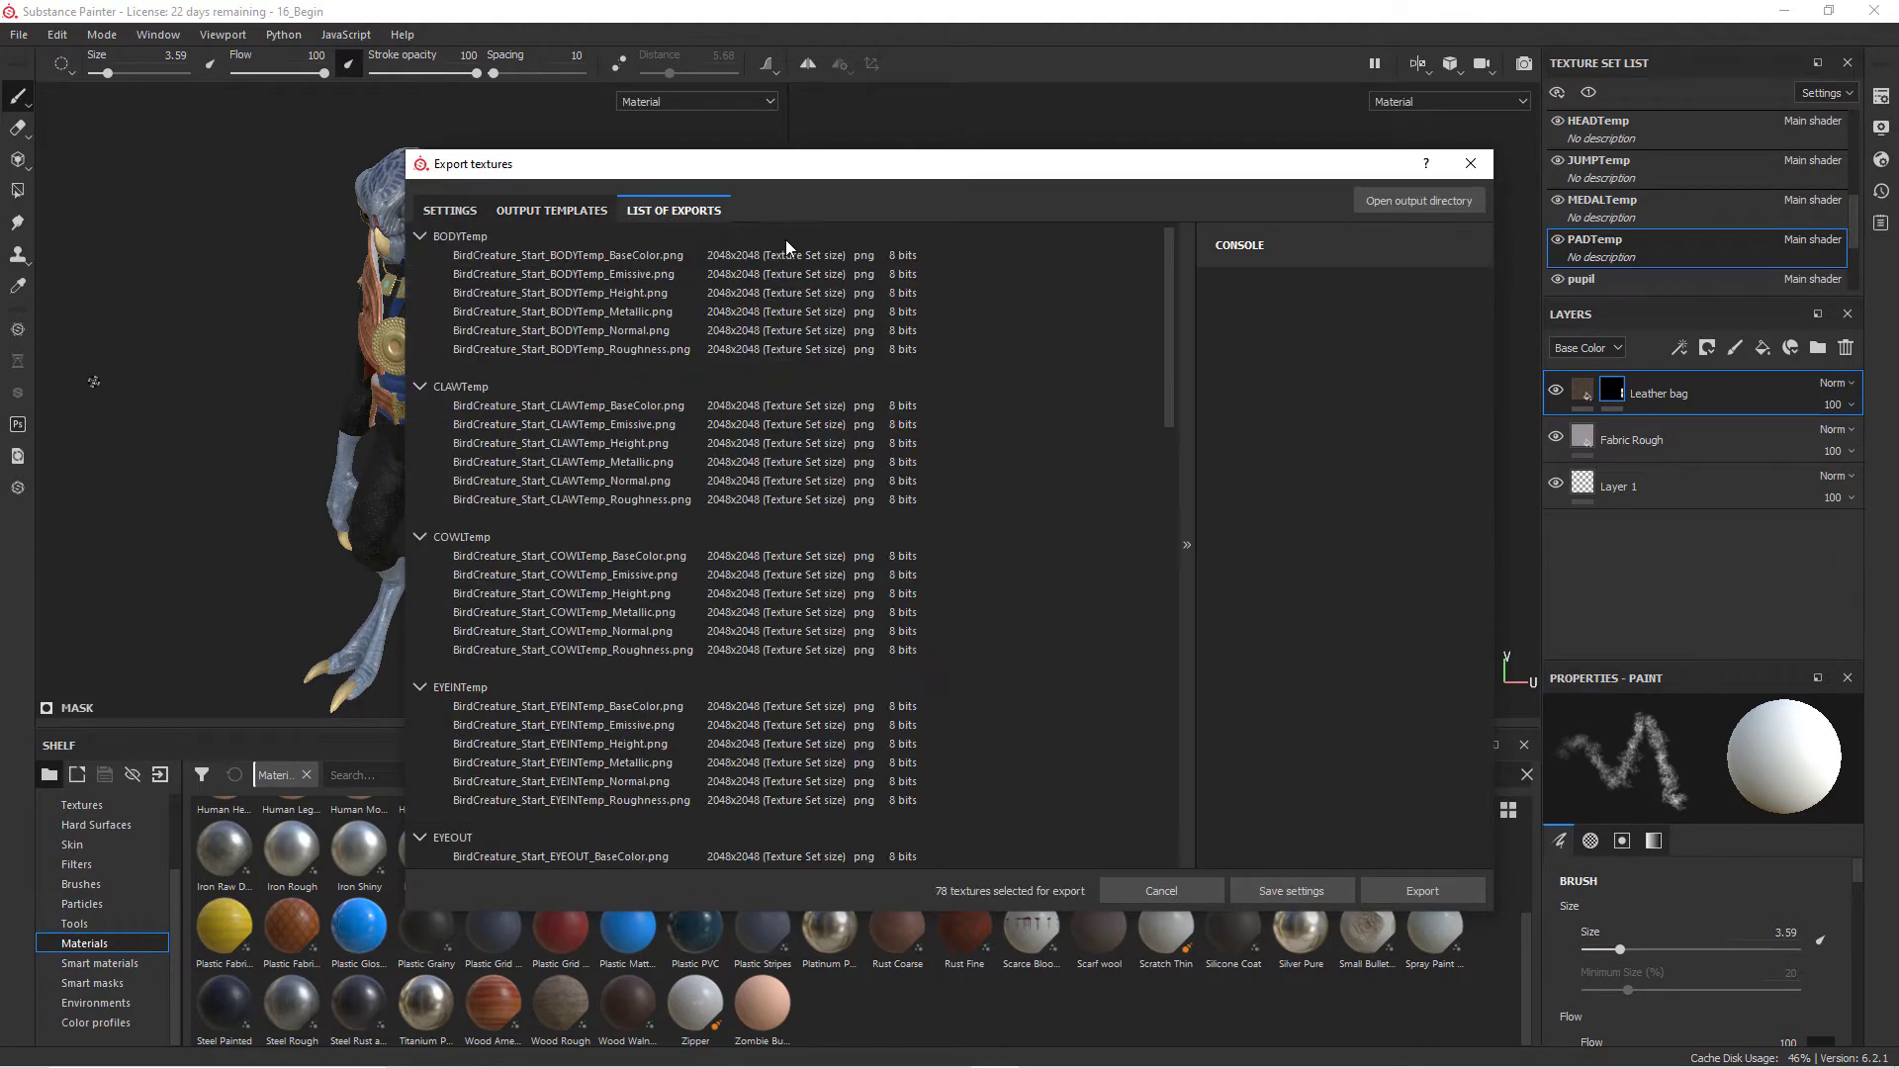
pyautogui.click(540, 211)
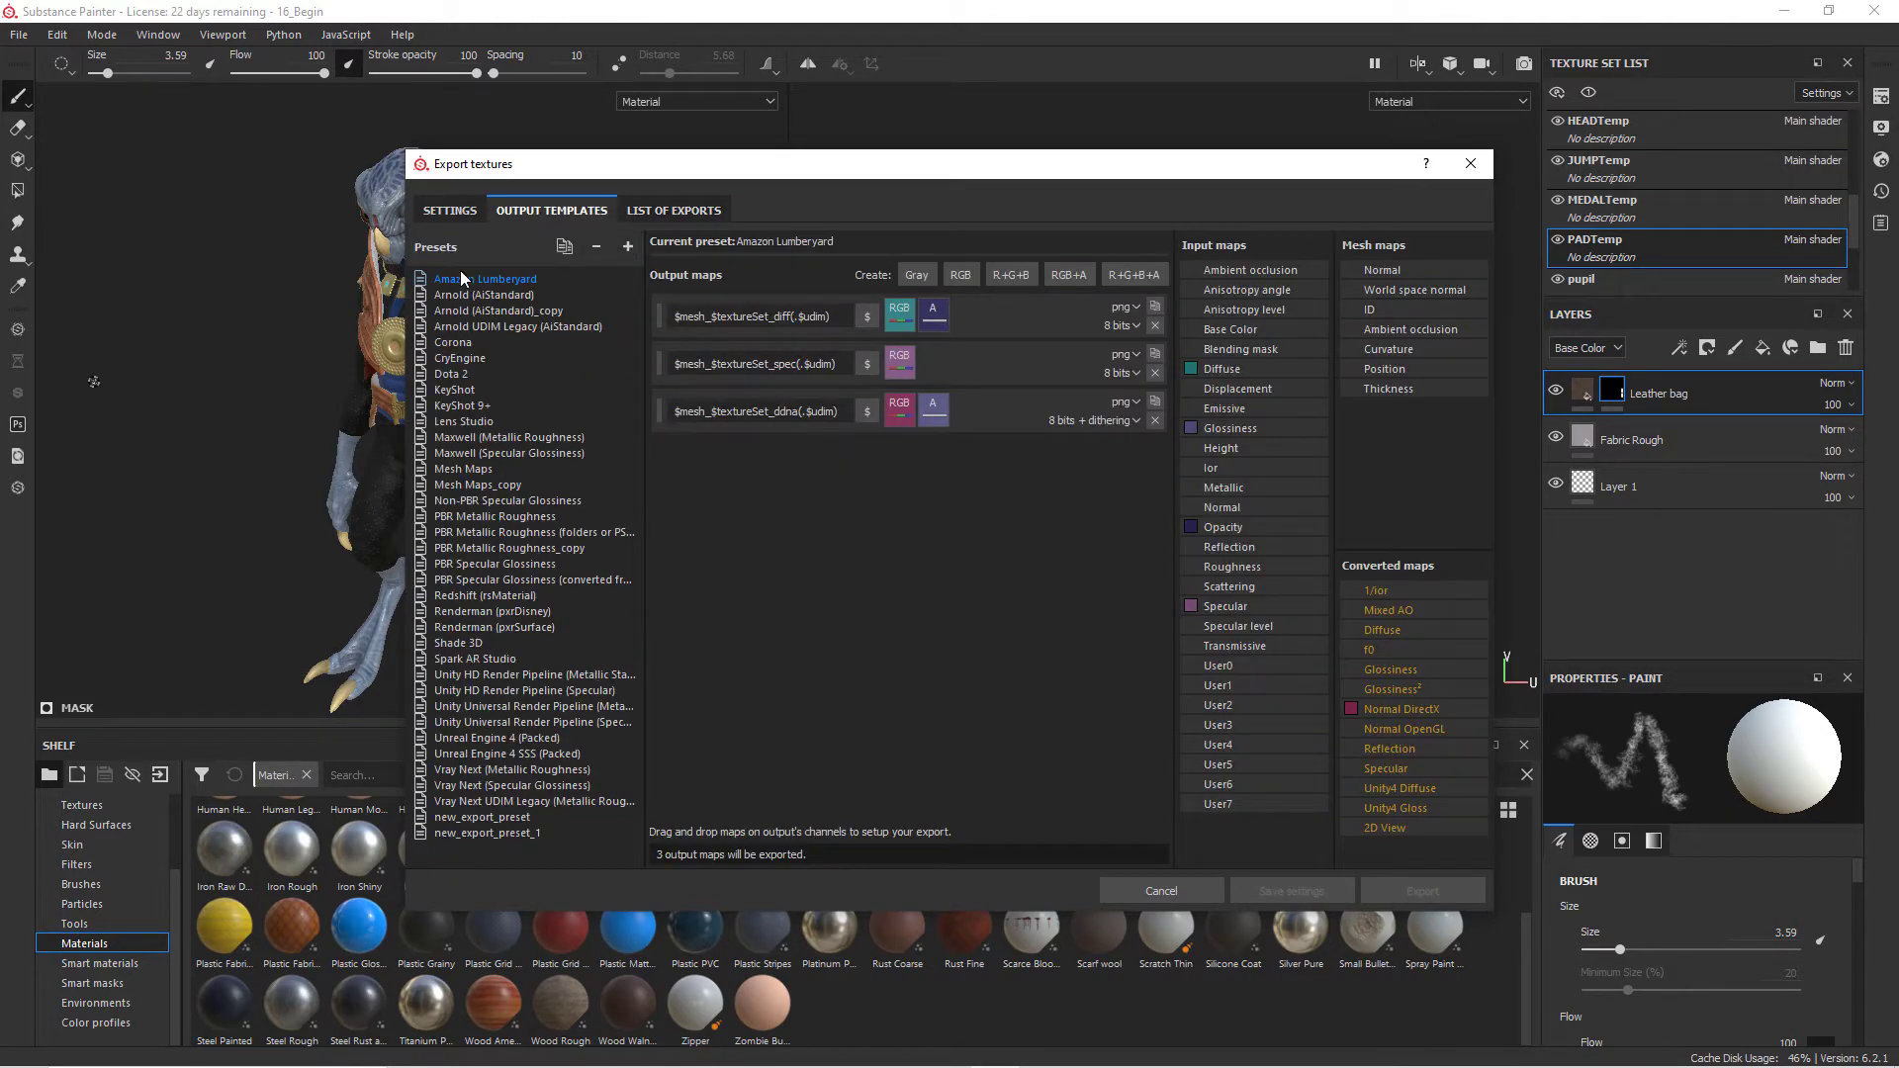
# Preview several export presets' maps, including CryEngine, PBR Metallic Roughness and Mesh Maps.
pyautogui.click(474, 485)
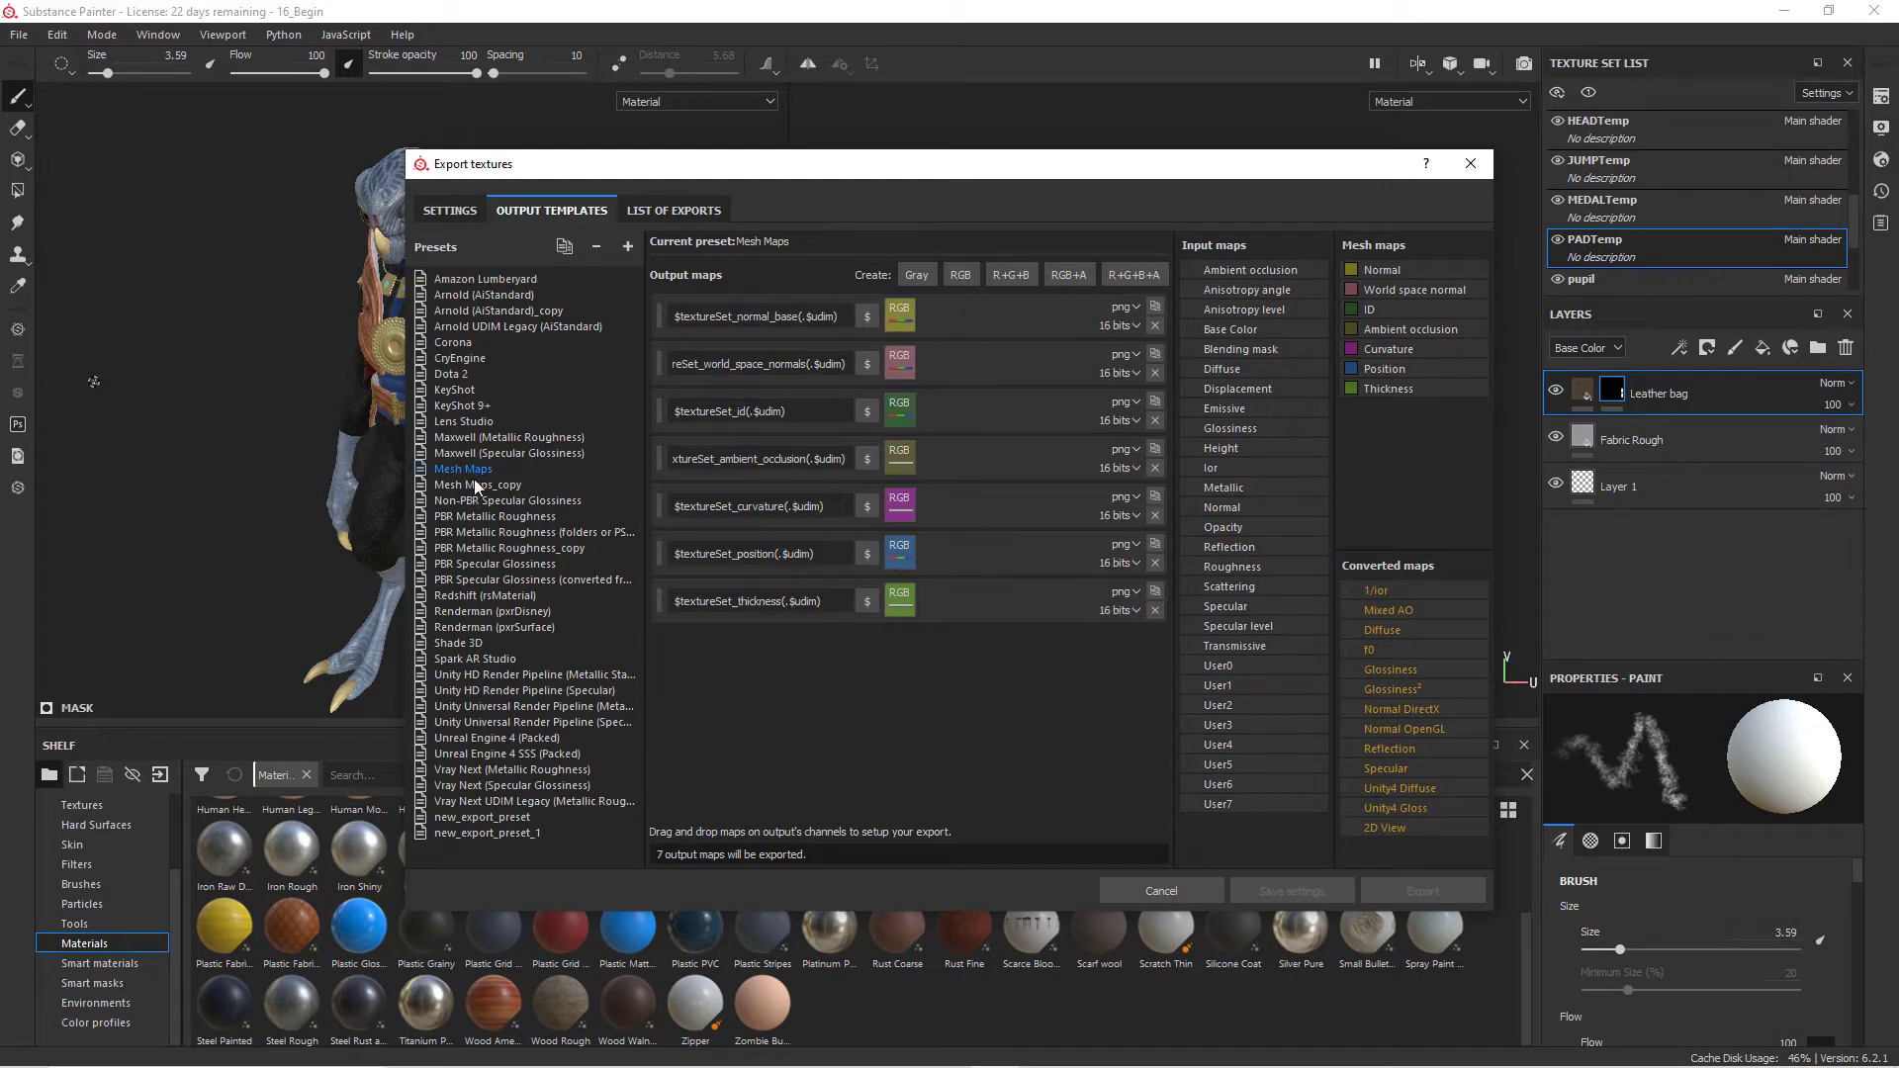
pyautogui.click(480, 516)
pyautogui.click(479, 611)
pyautogui.click(480, 628)
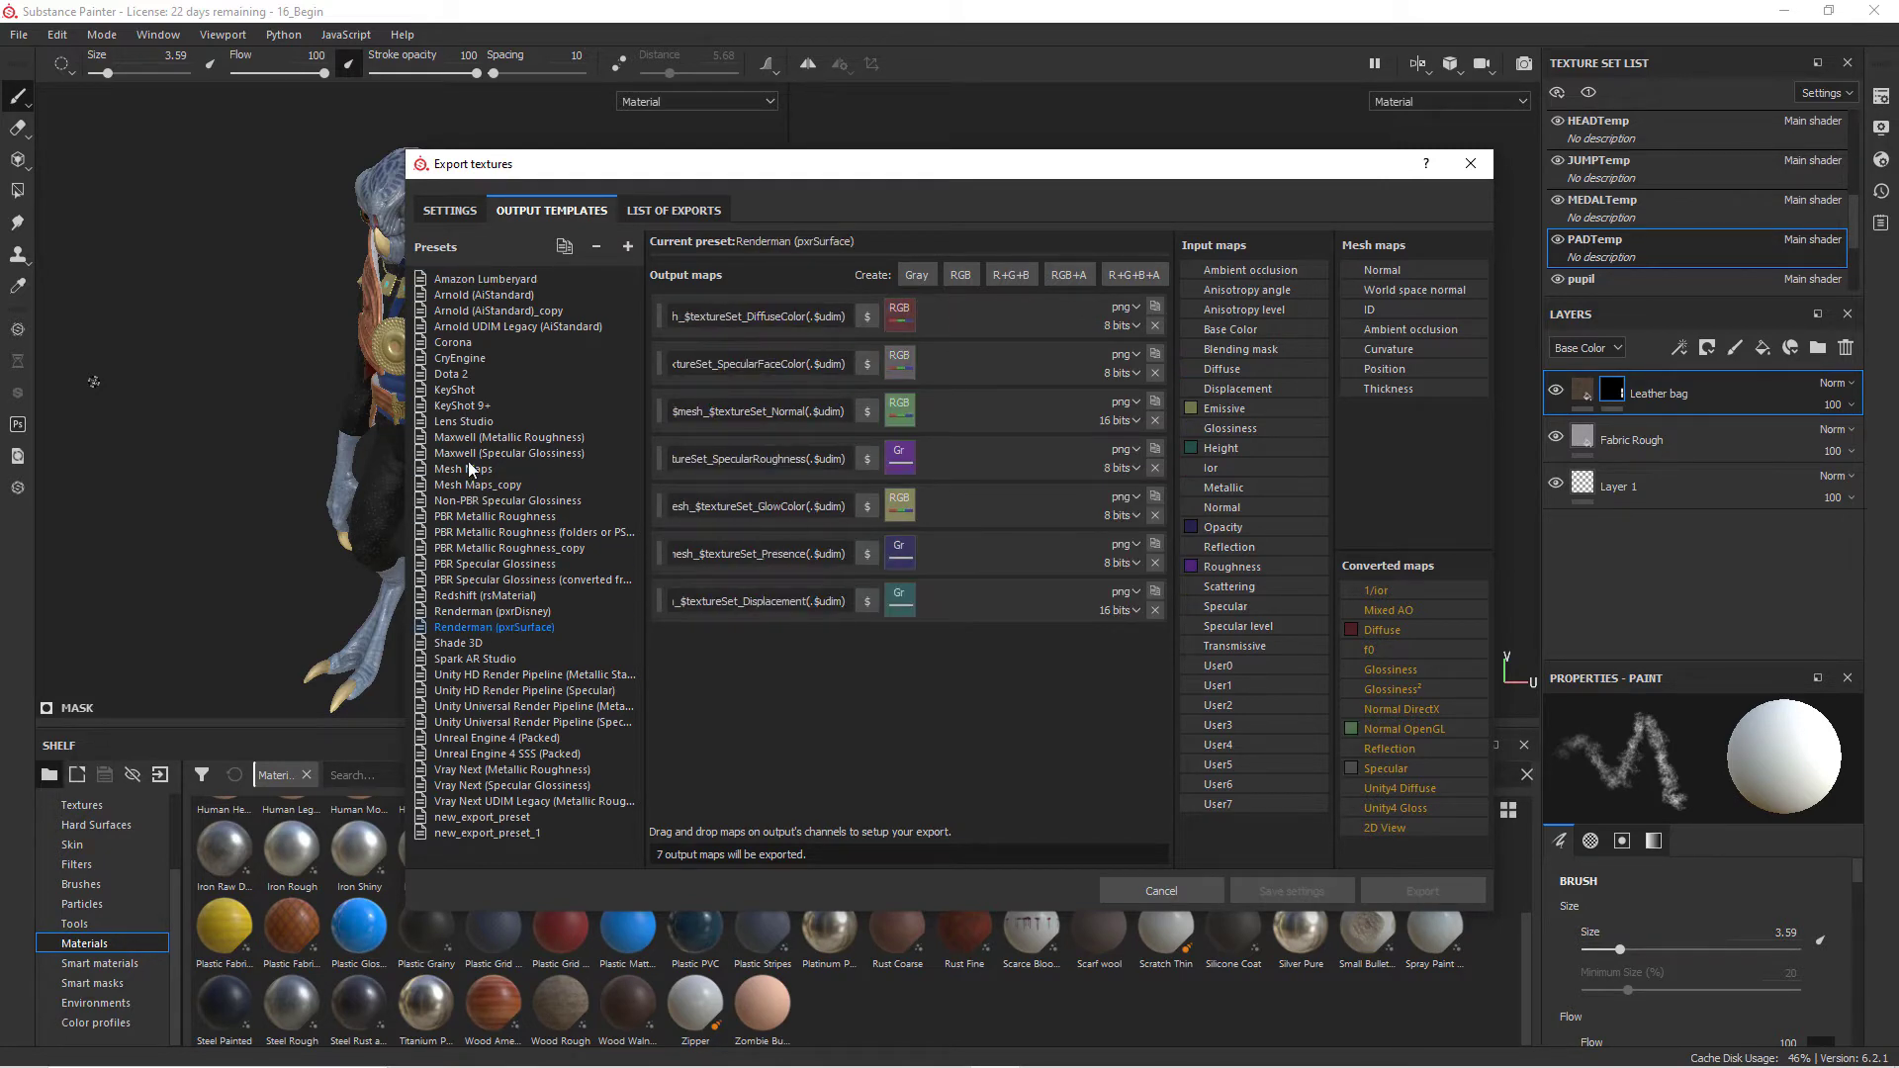
pyautogui.click(460, 358)
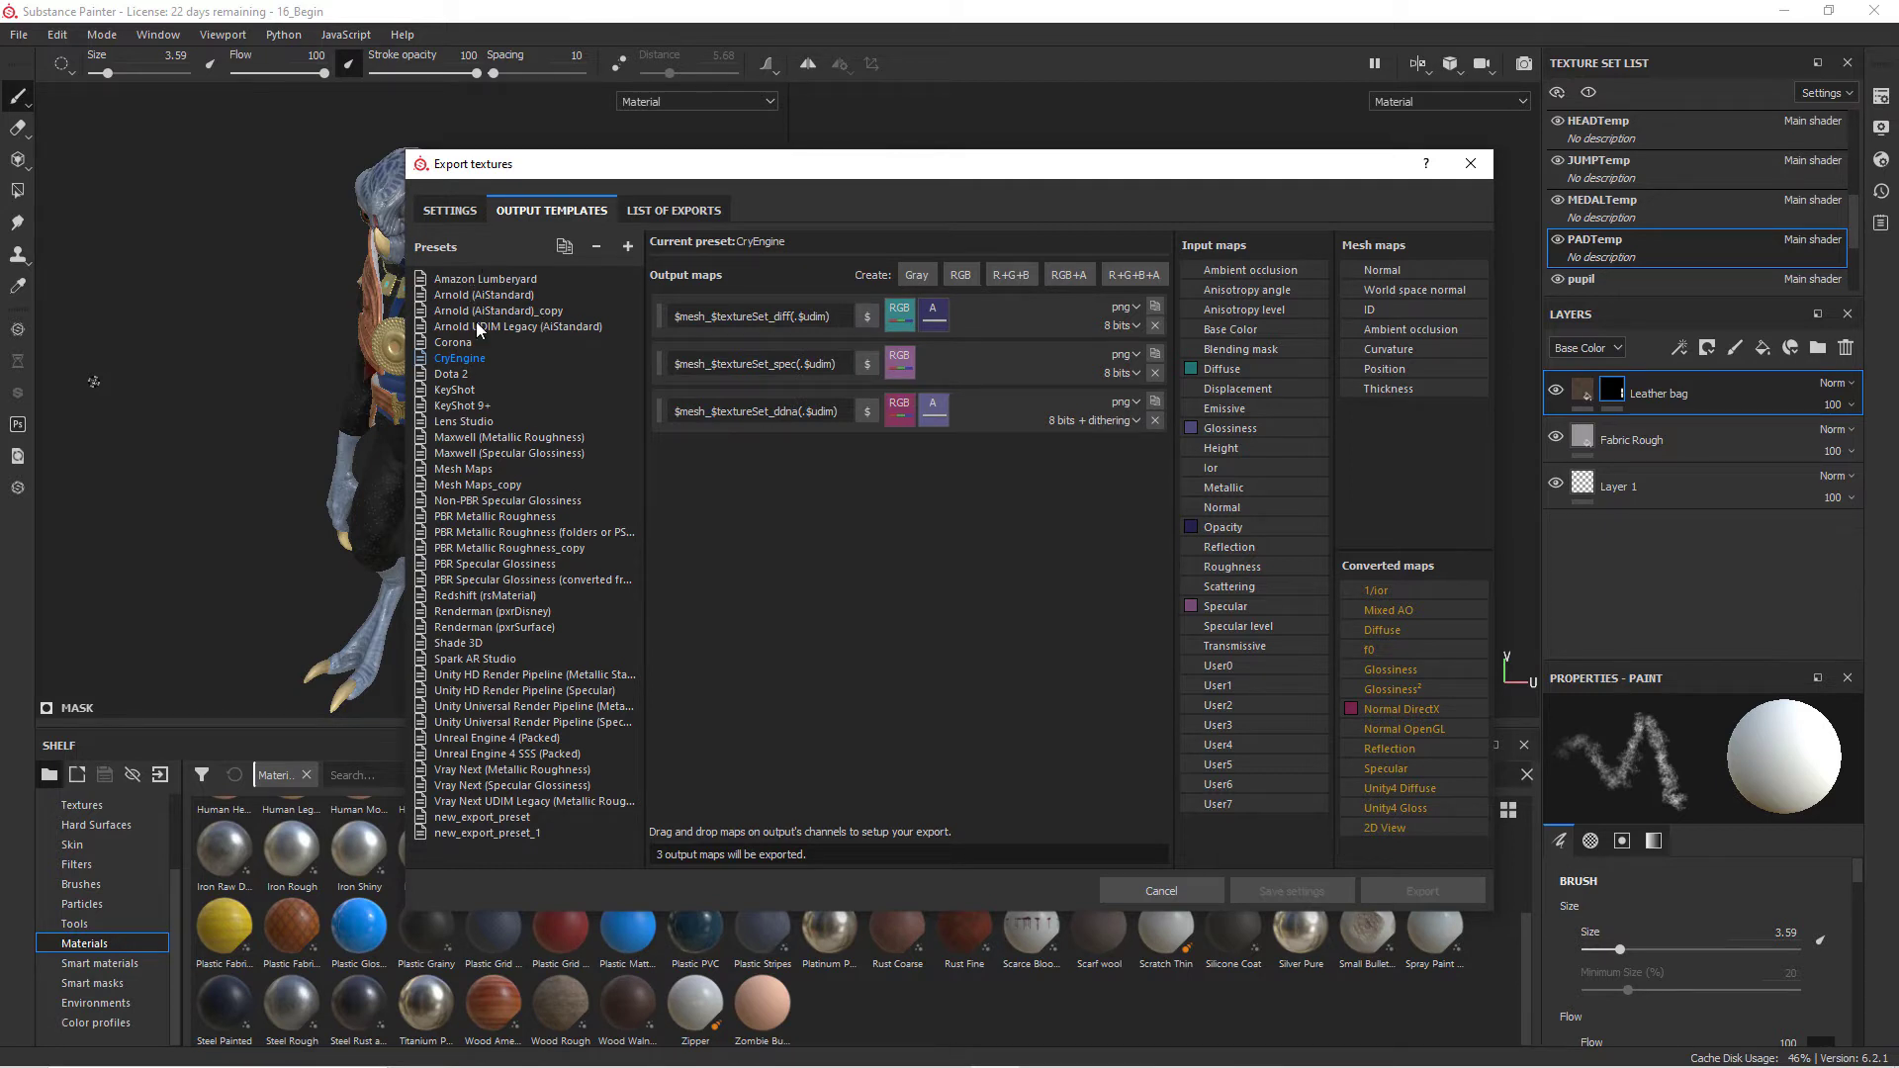
pyautogui.click(473, 517)
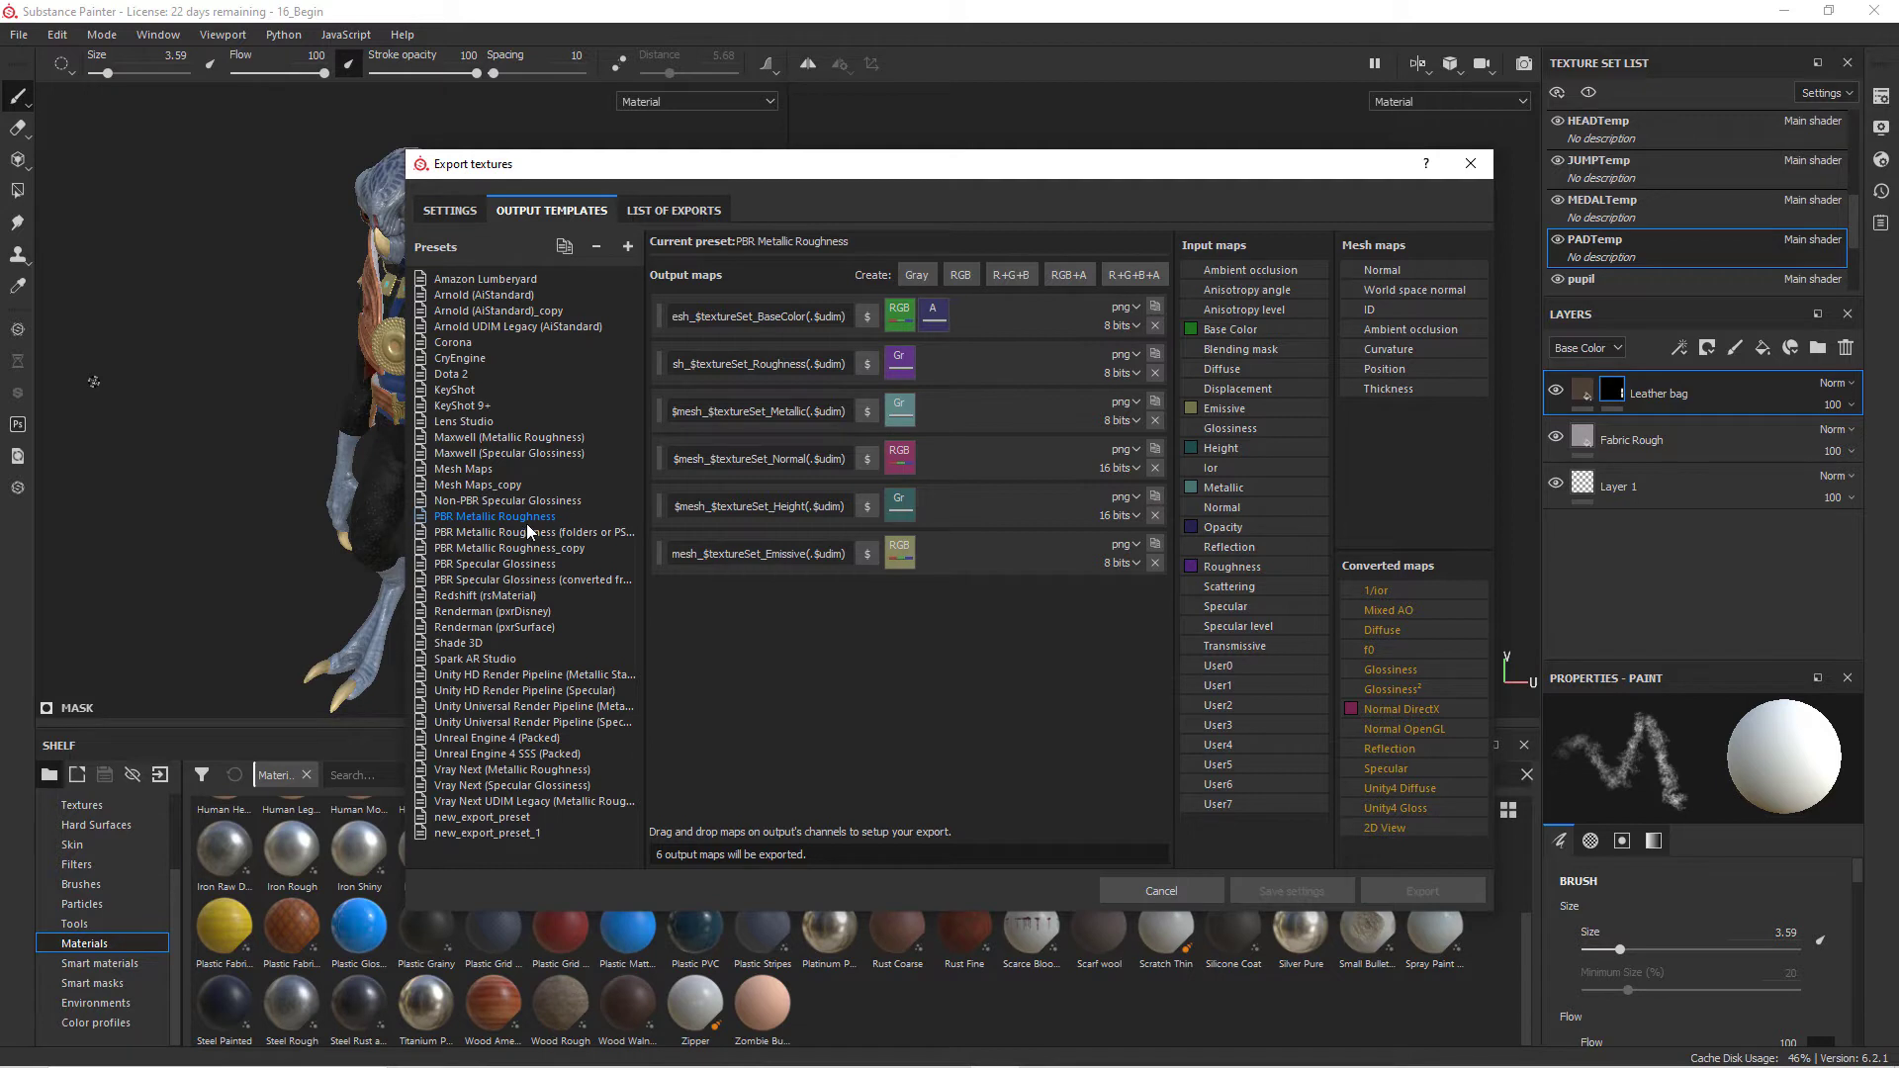
pyautogui.click(522, 468)
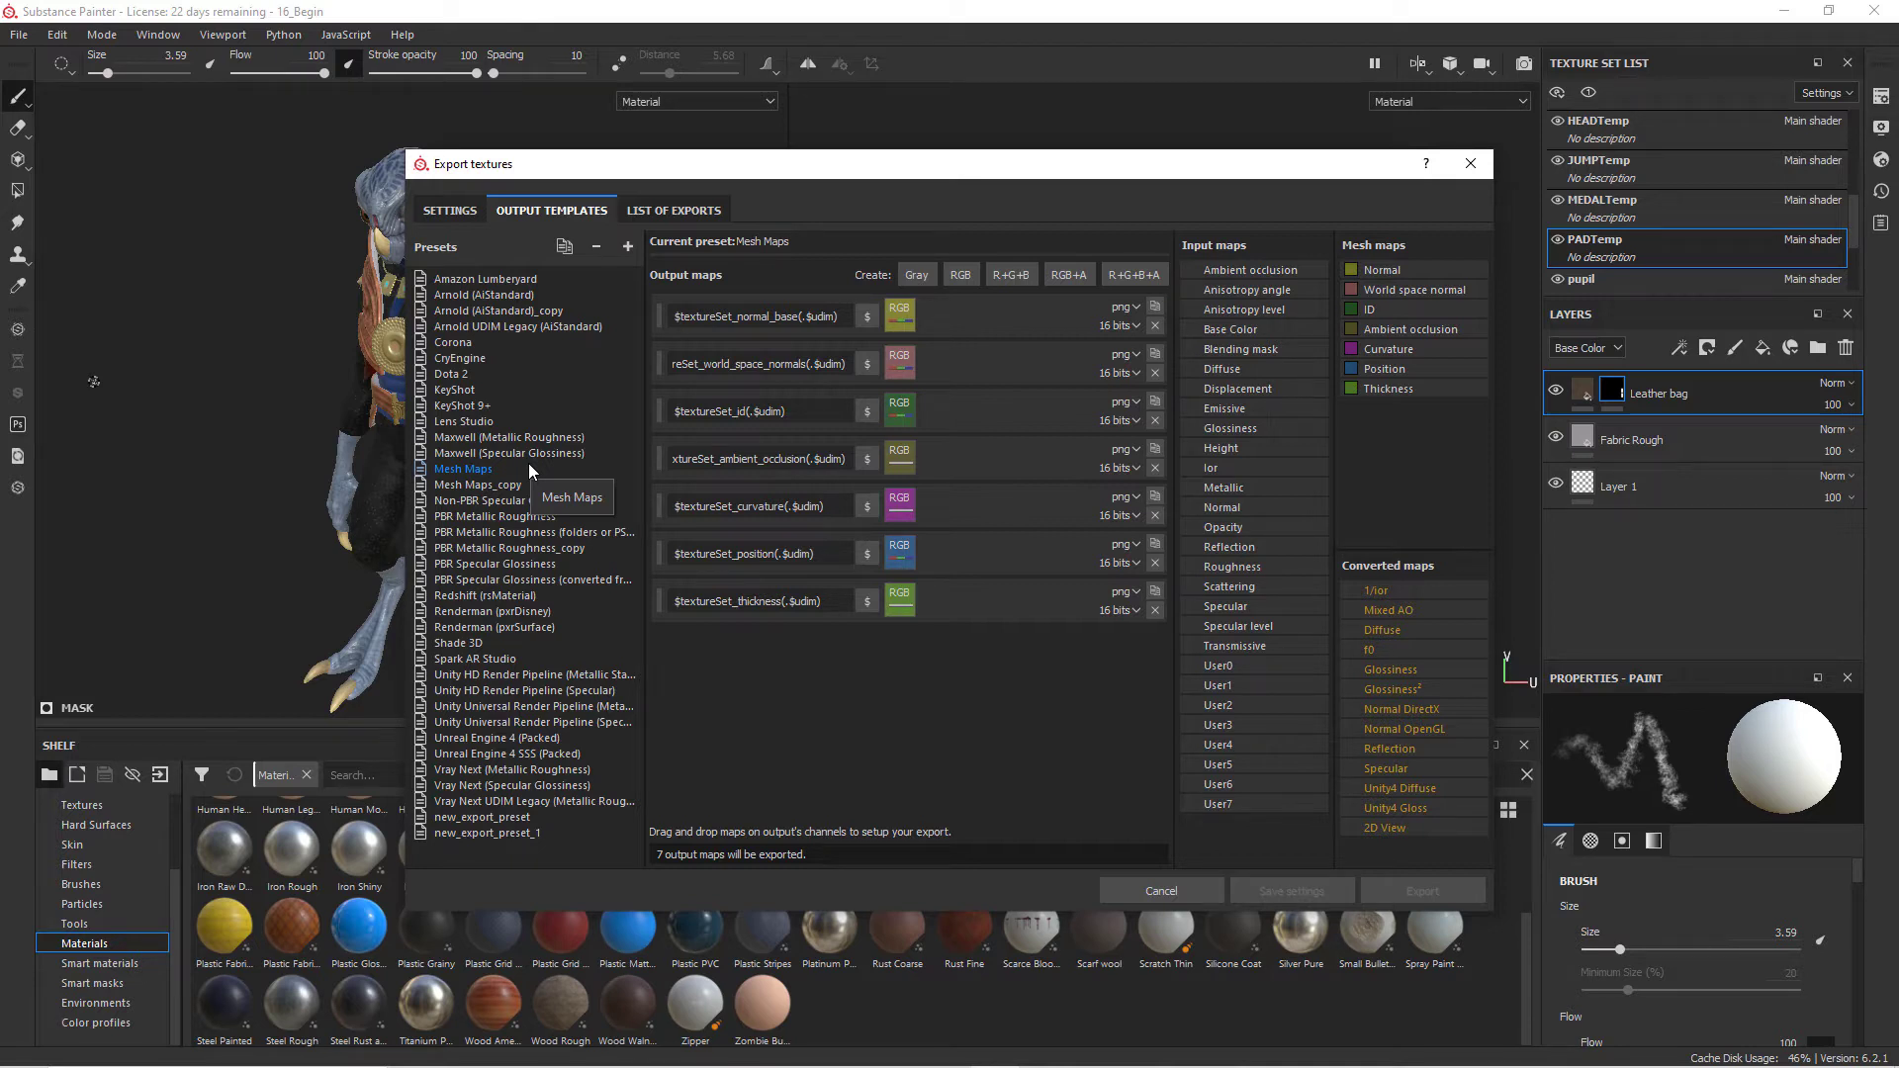
pyautogui.click(500, 681)
pyautogui.click(522, 770)
# Preview Unreal Engine 4 (Packed), then select Arnold (AiStandard) to list its six output maps.
pyautogui.click(527, 742)
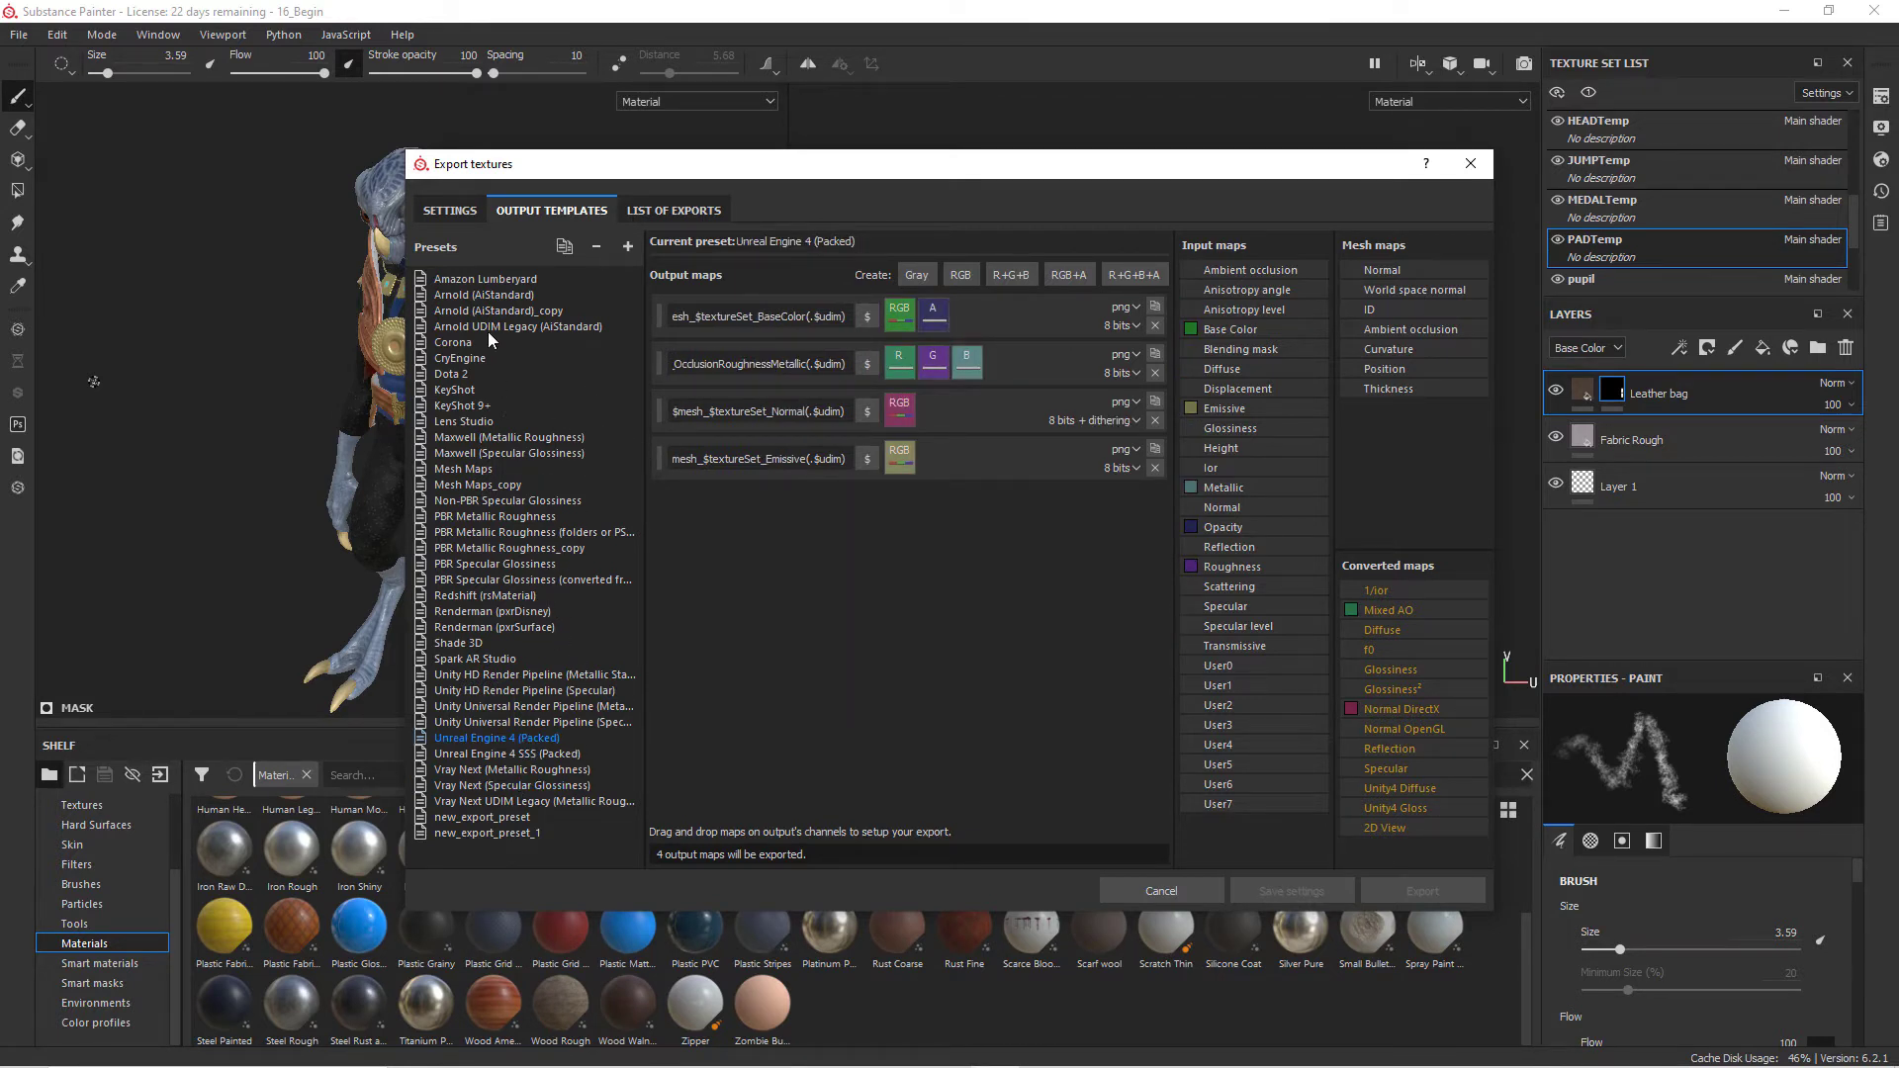
pyautogui.click(480, 296)
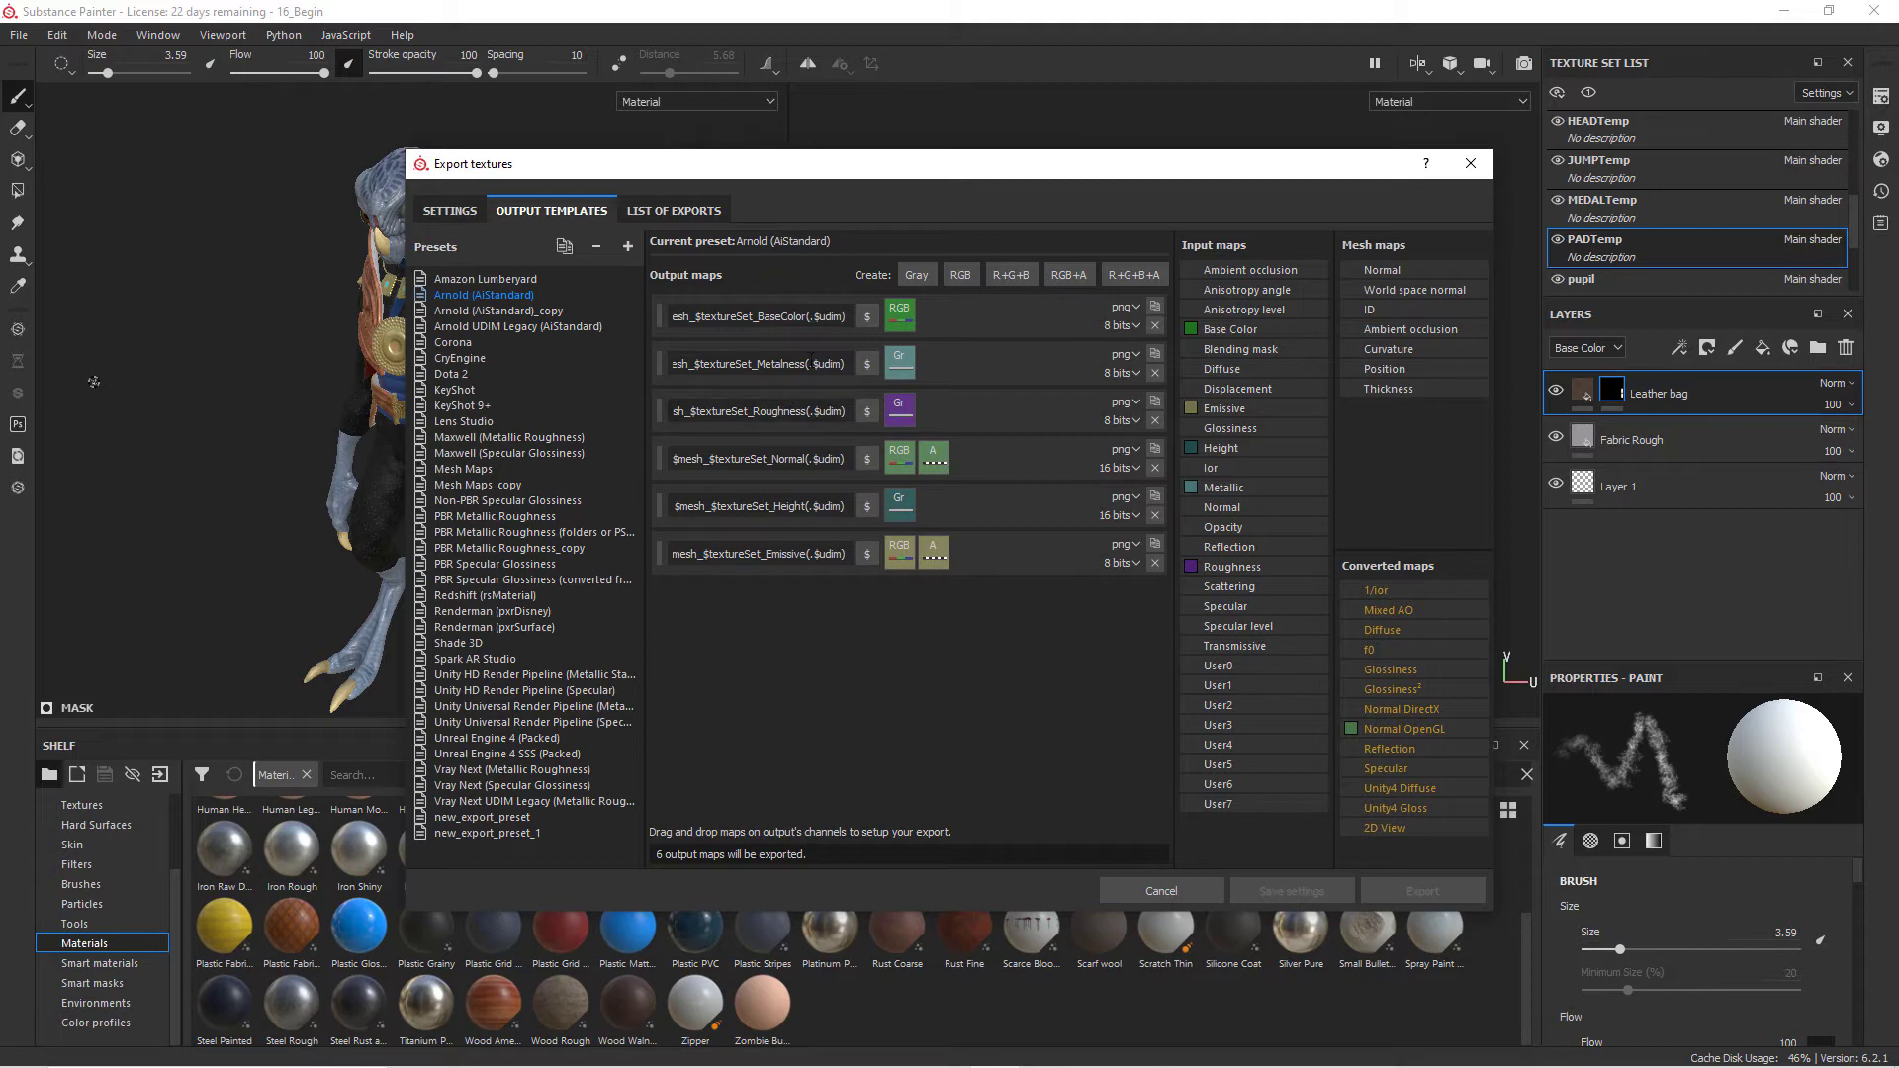
# Toggle BODYTemp and CLAWTemp off and back on, then browse for a new output directory under Global settings.
pyautogui.click(450, 213)
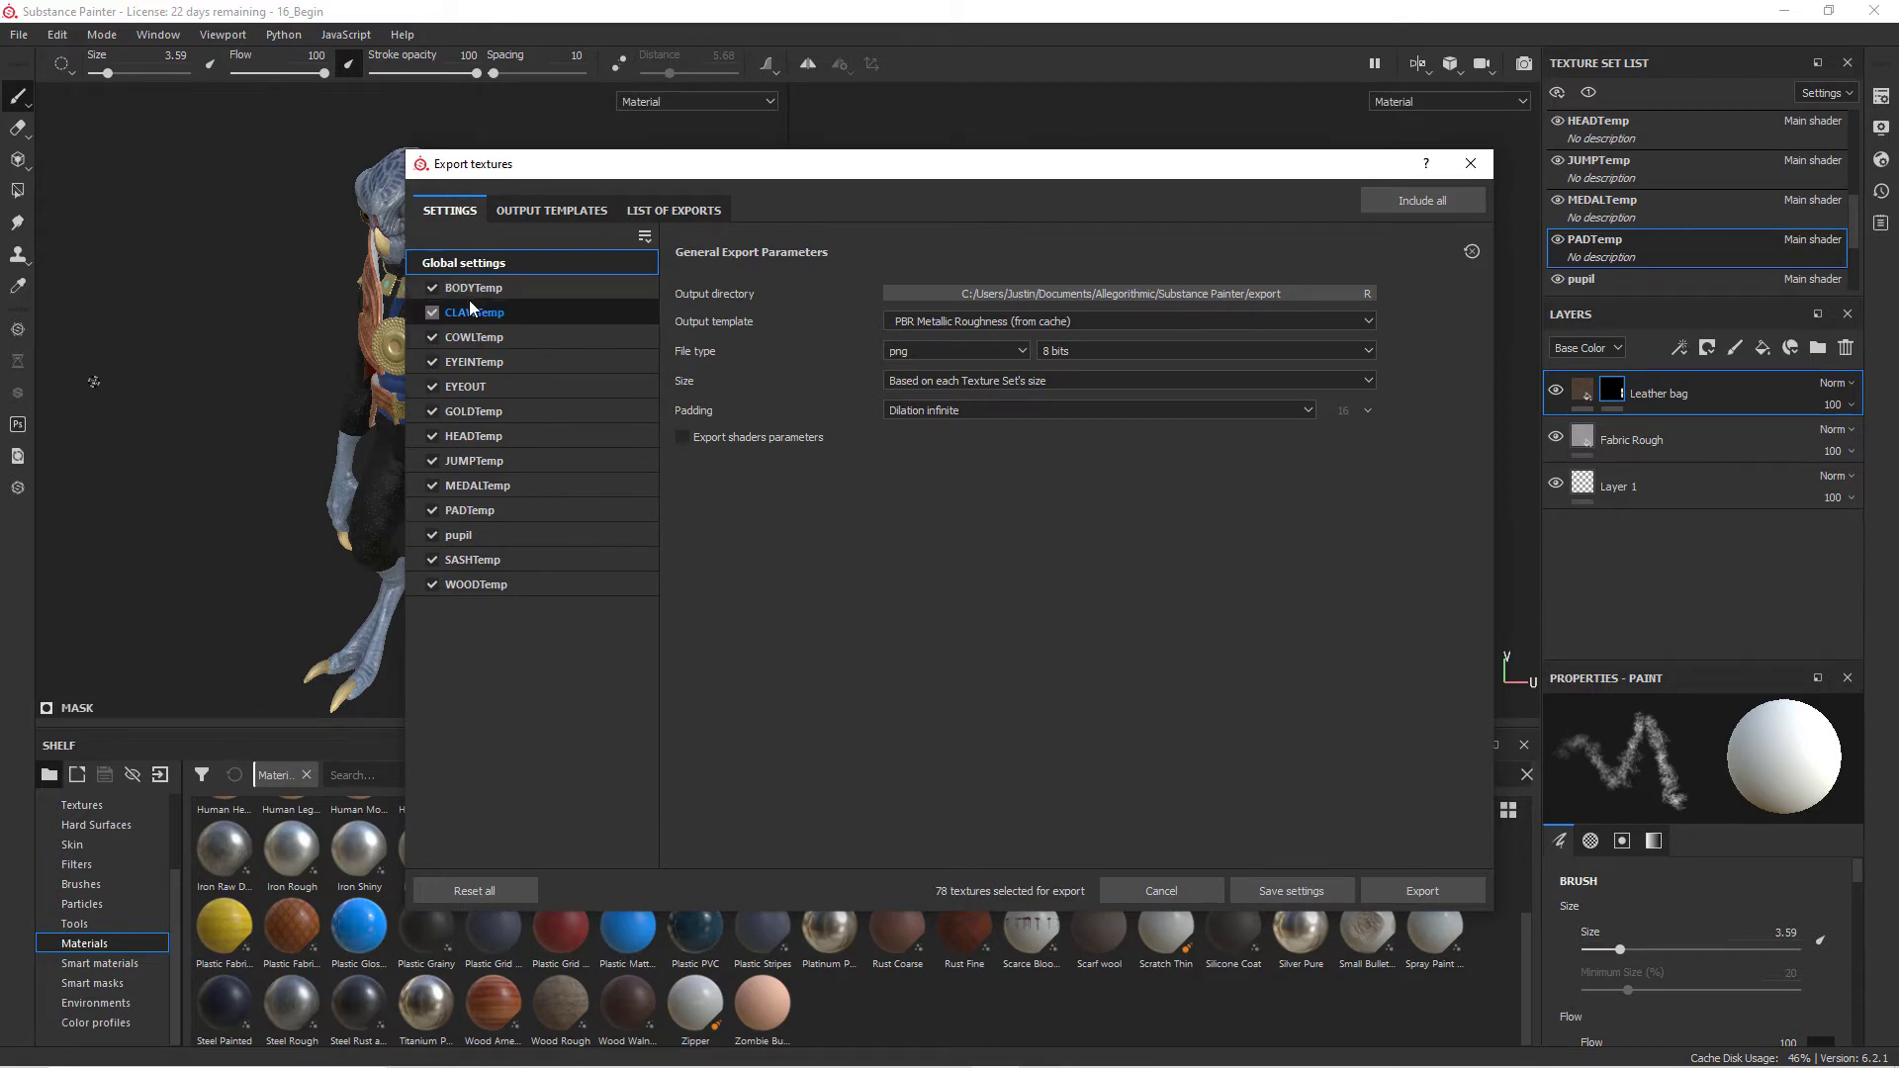
pyautogui.click(431, 286)
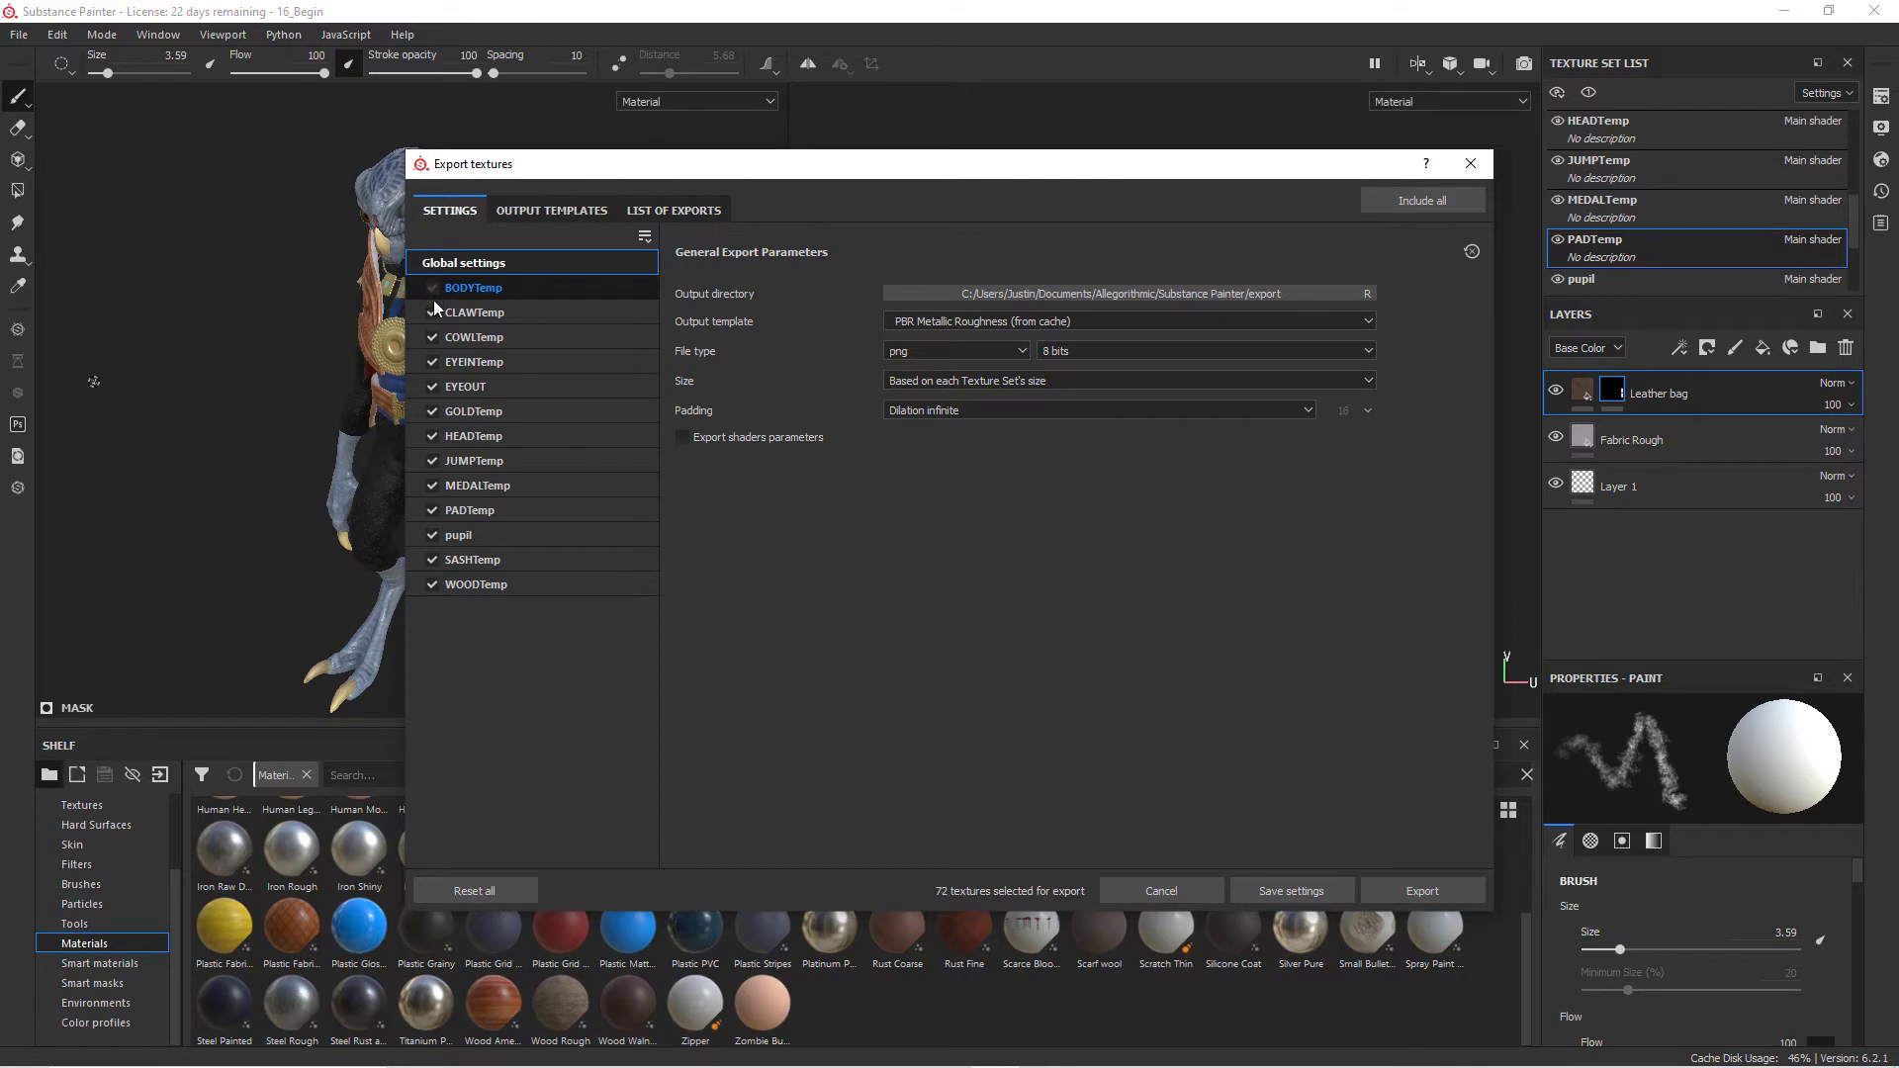
pyautogui.click(431, 313)
pyautogui.click(440, 336)
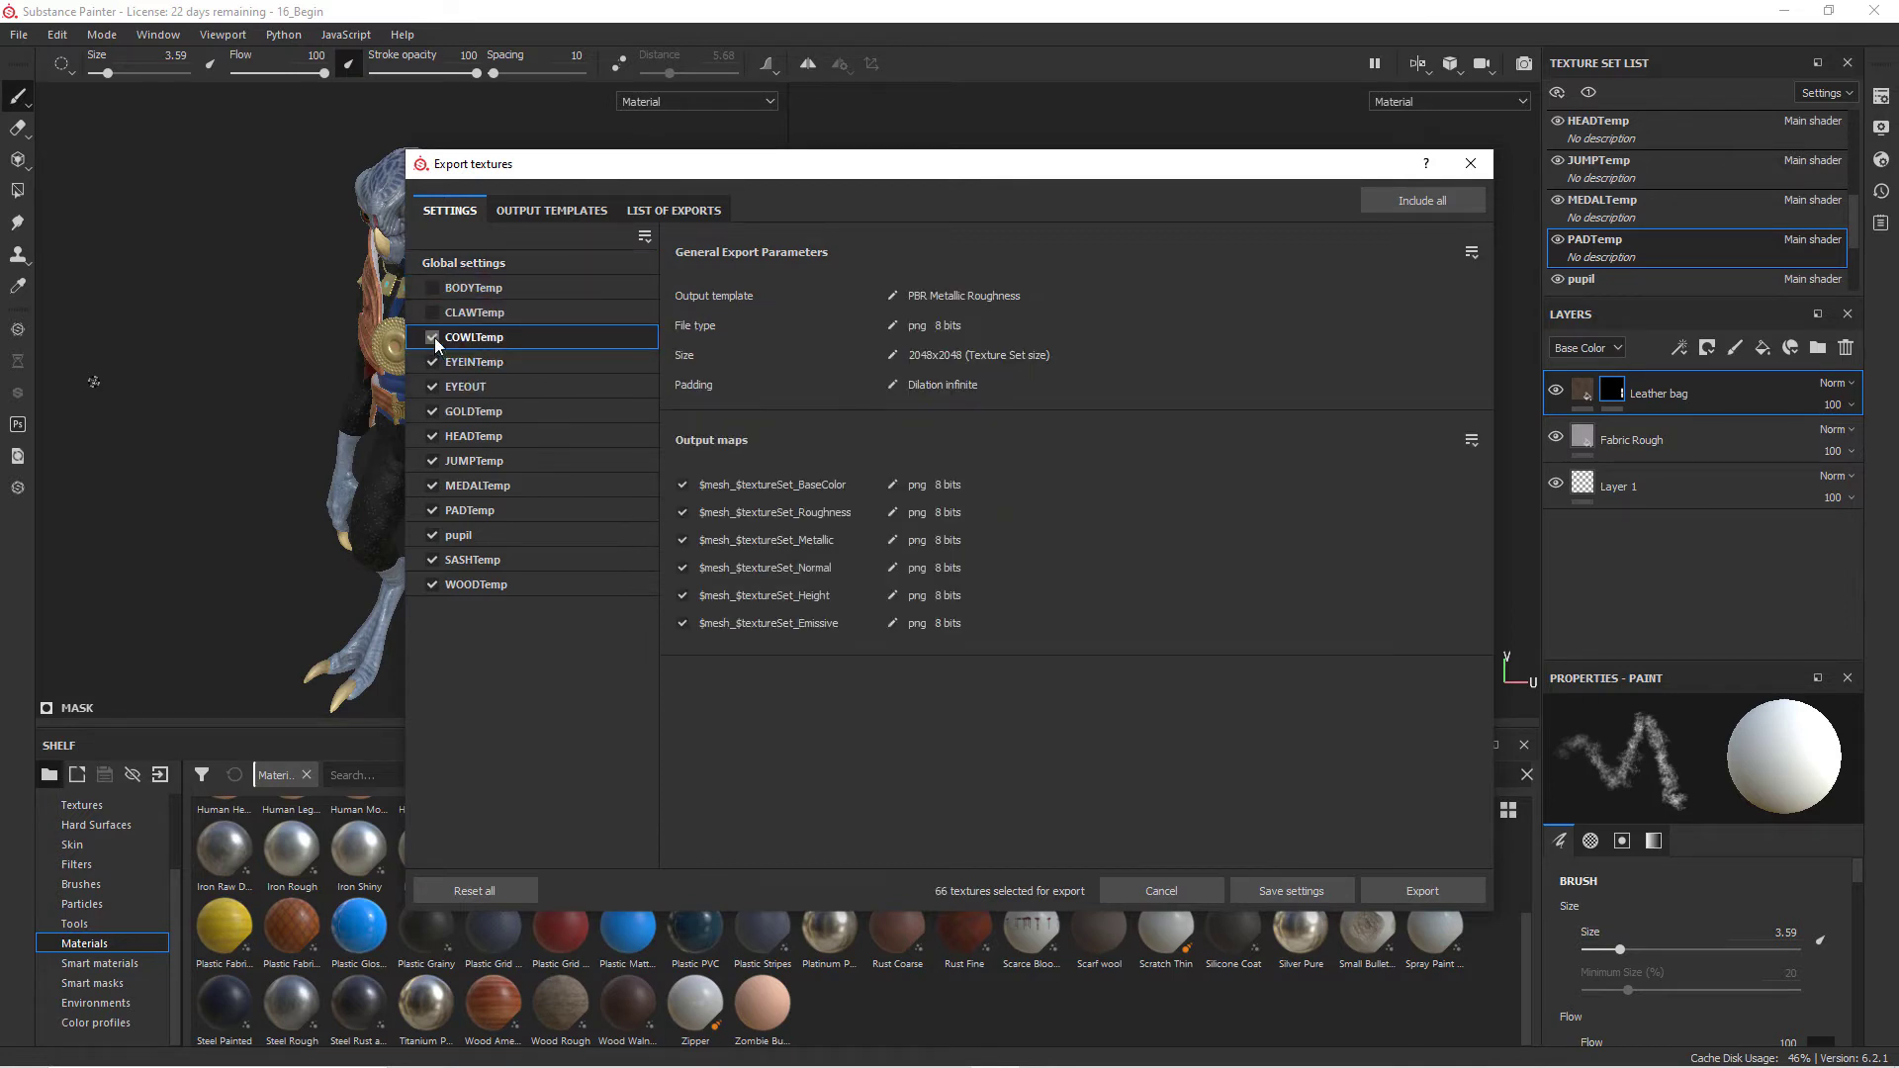
pyautogui.click(432, 314)
pyautogui.click(432, 289)
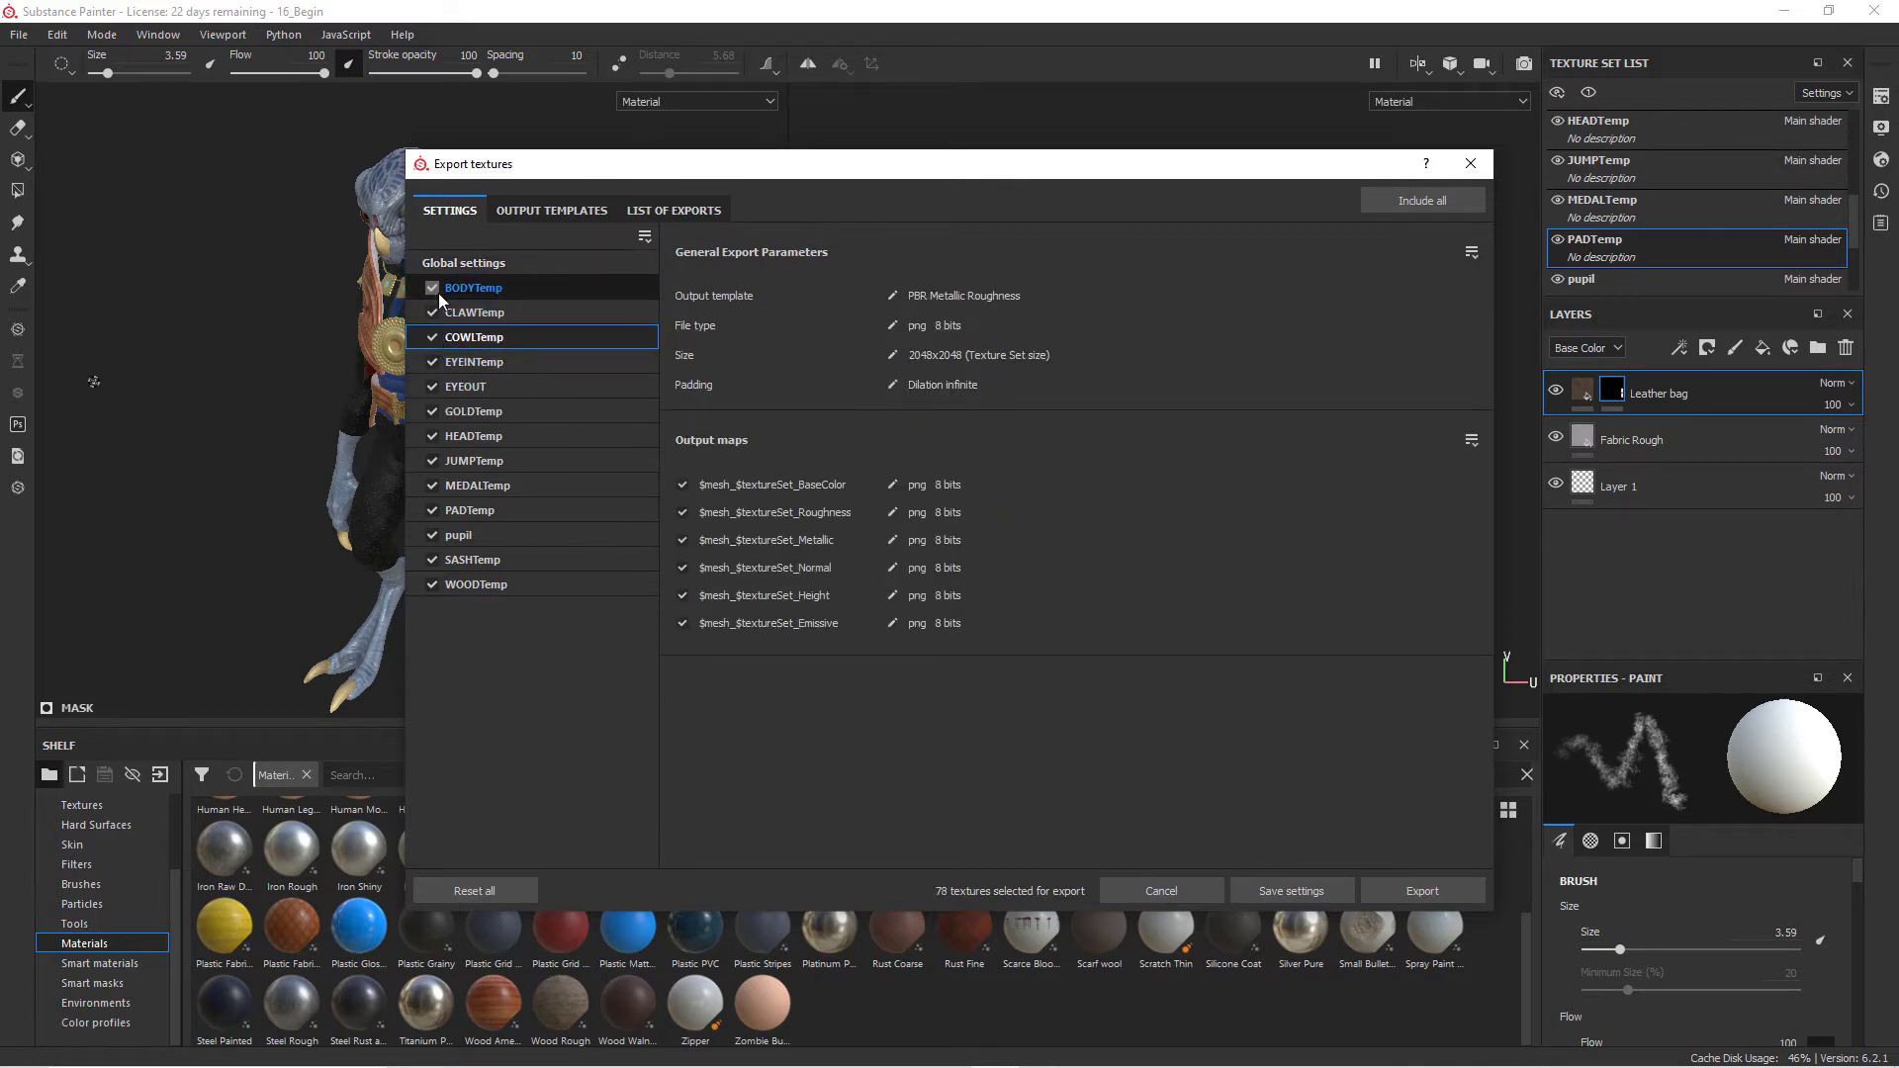
pyautogui.click(517, 337)
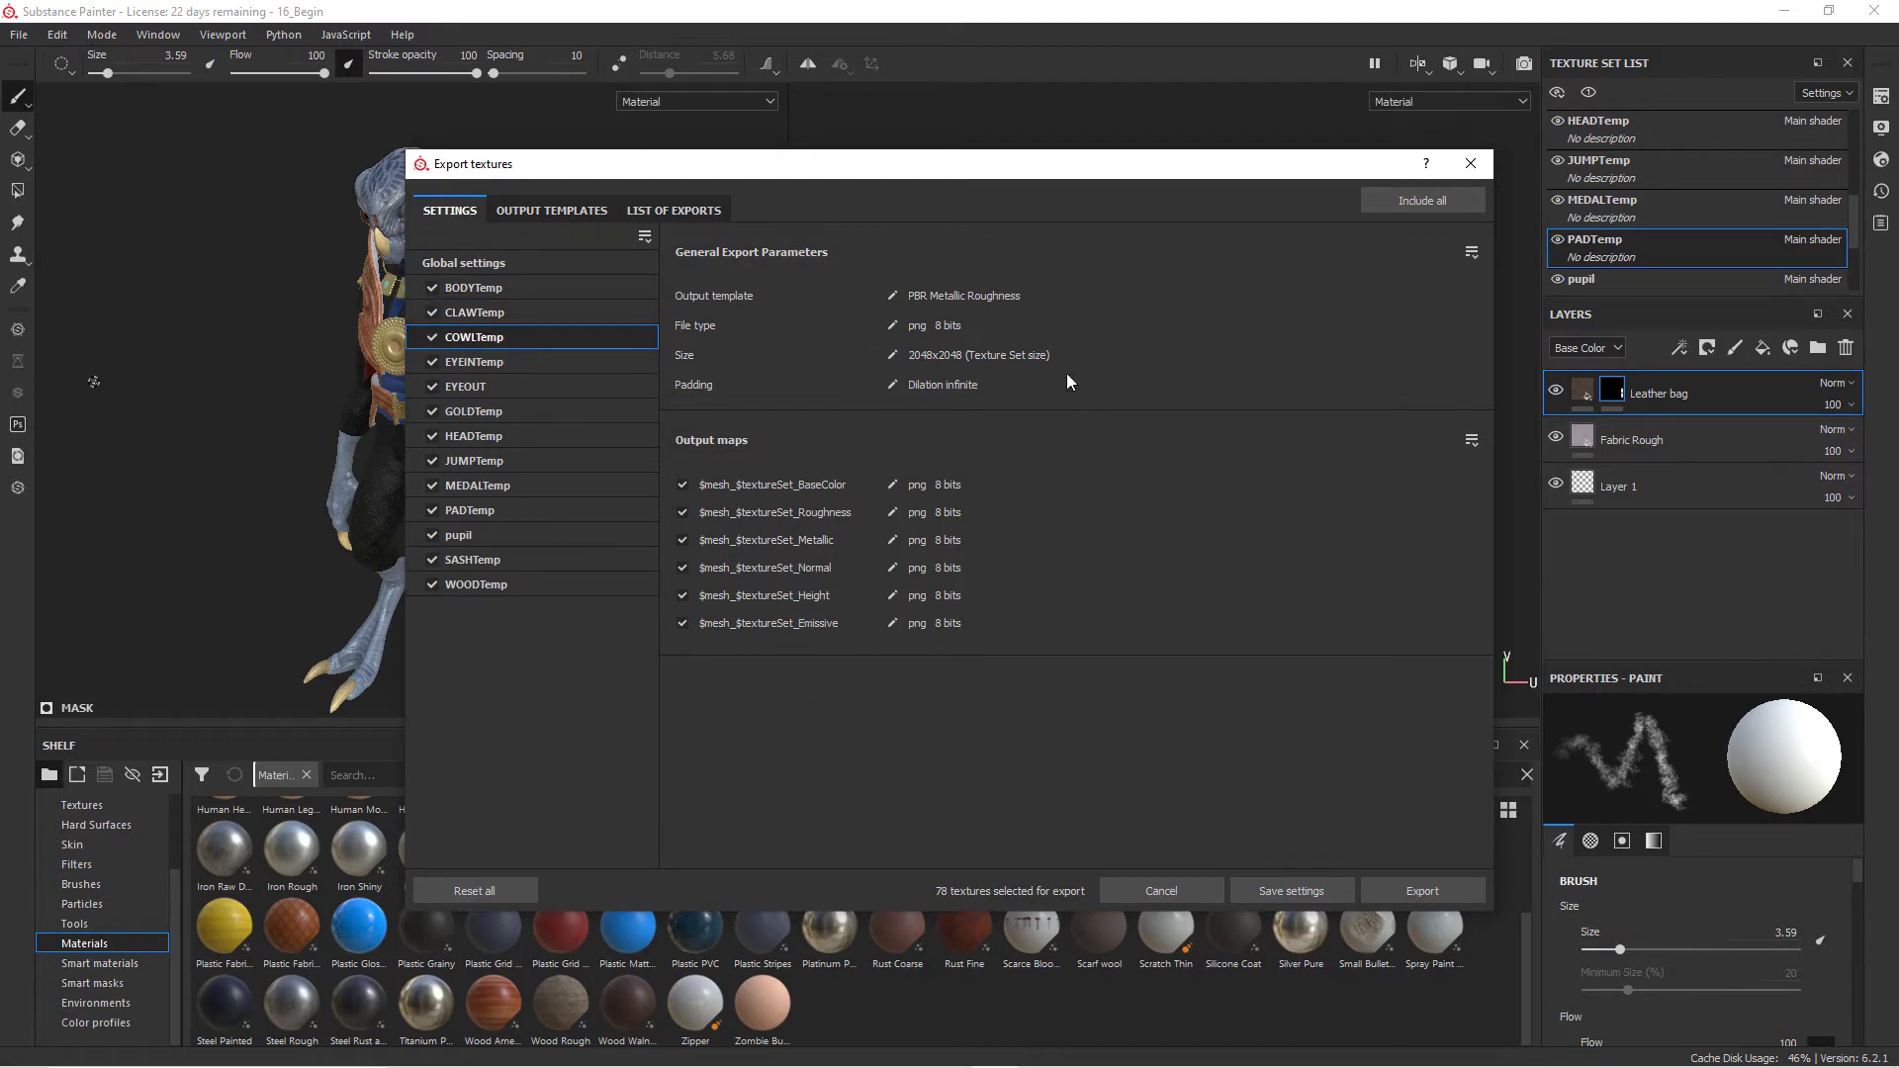
pyautogui.click(463, 261)
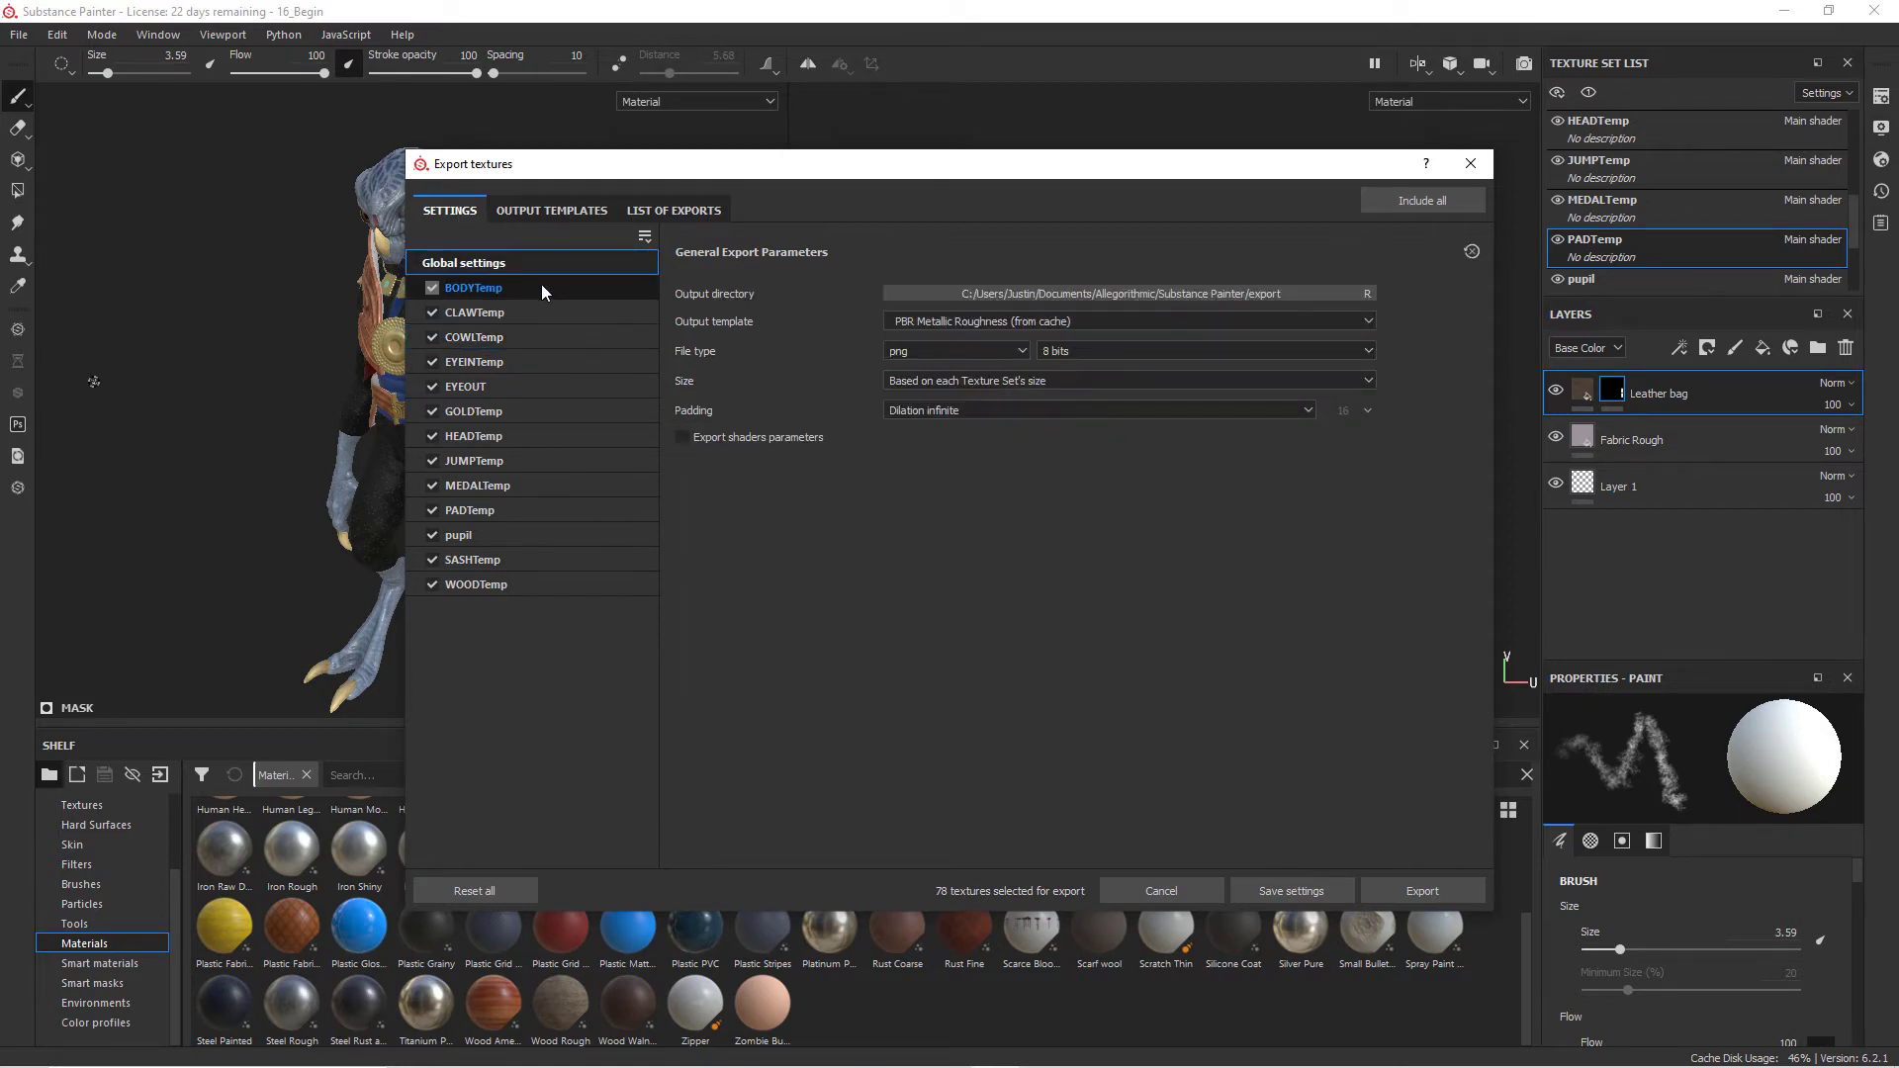
pyautogui.click(1127, 293)
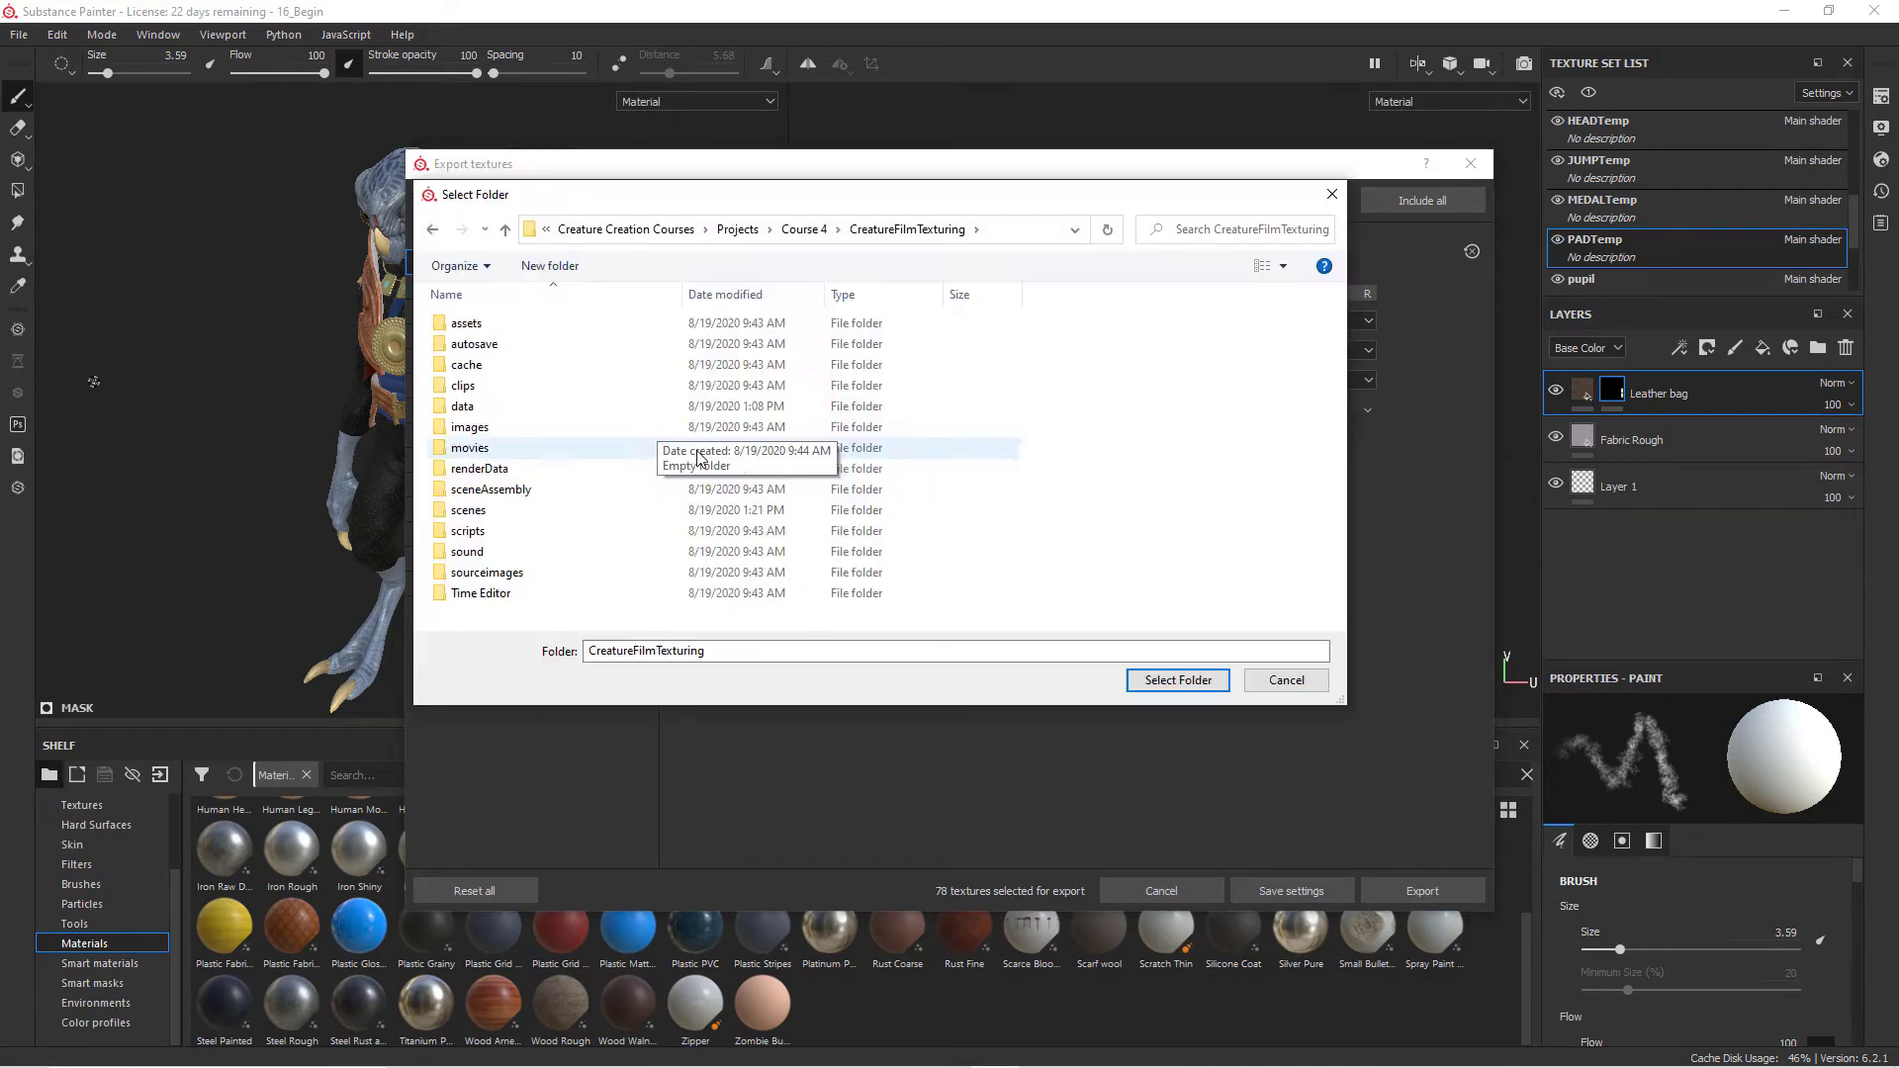
# Choose the CreatureFilmTexturing sourceimages folder as the export output directory.
pyautogui.doubleClick(523, 571)
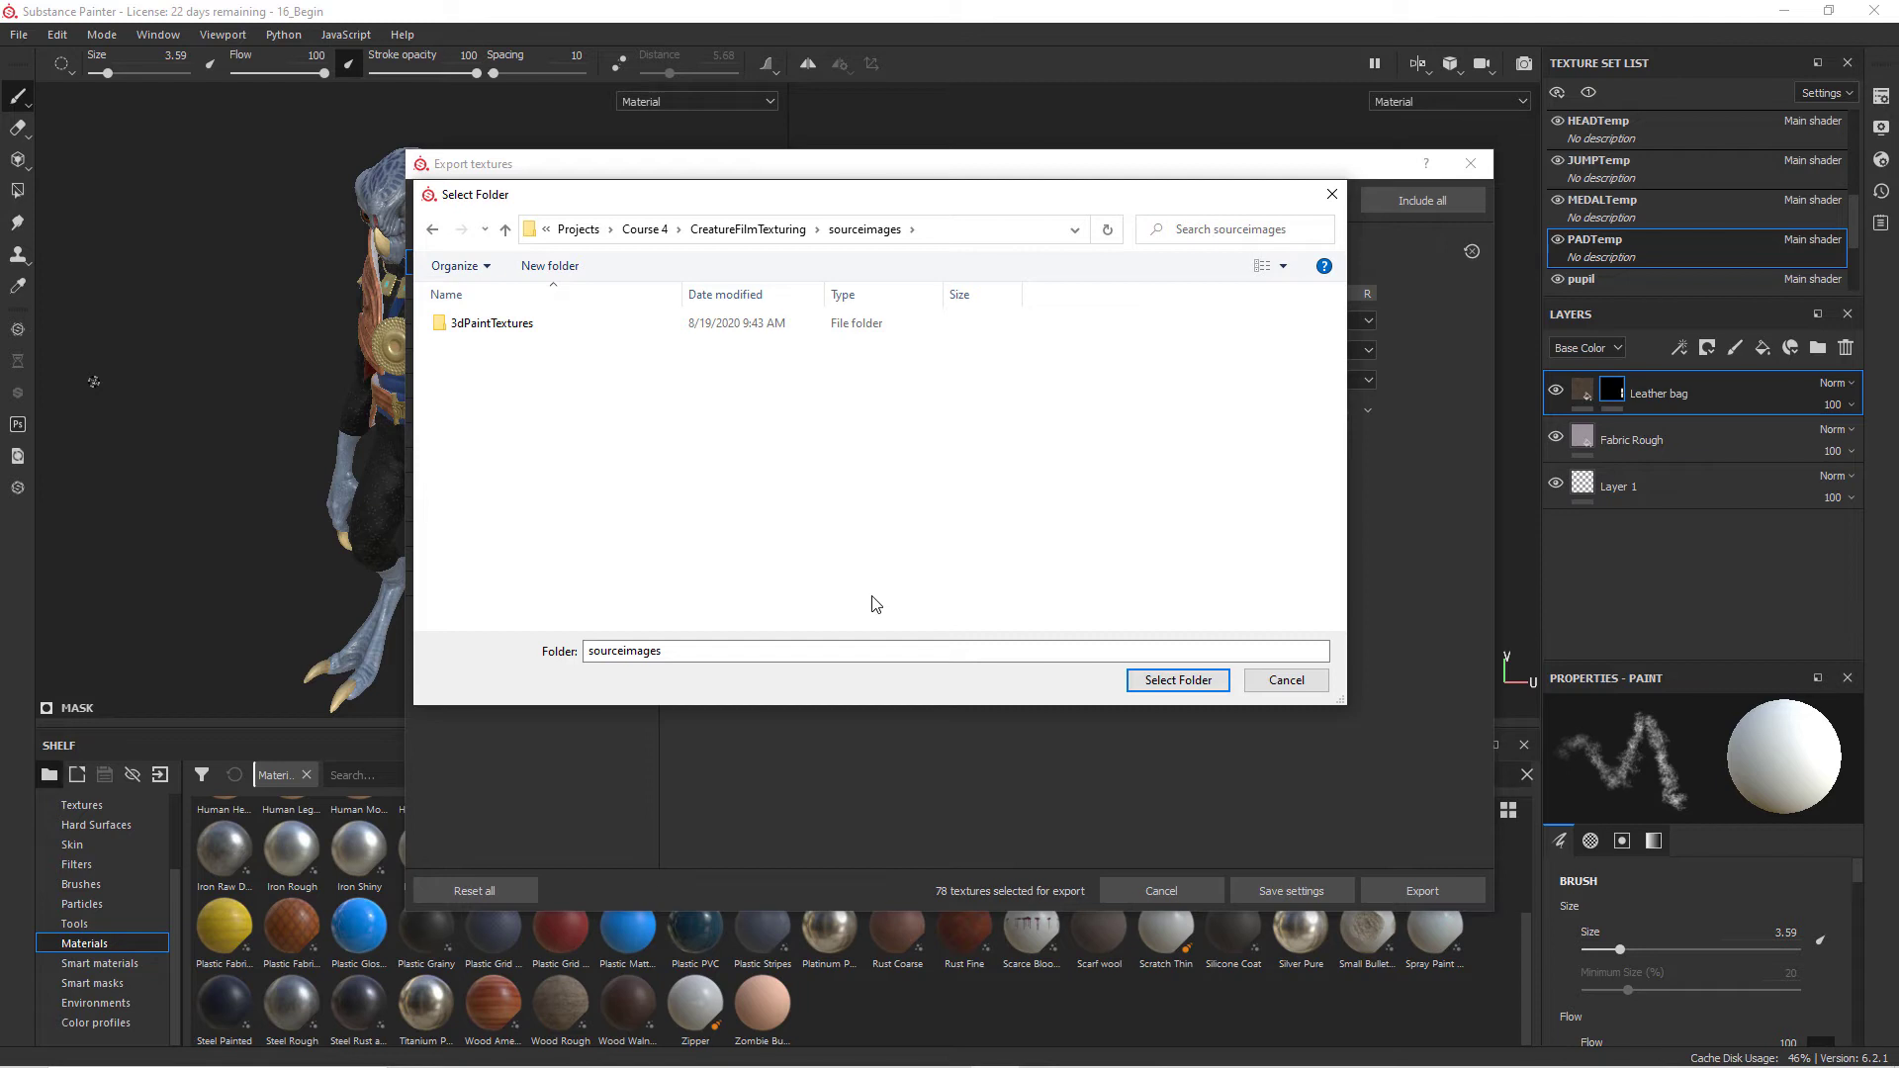
pyautogui.click(1168, 683)
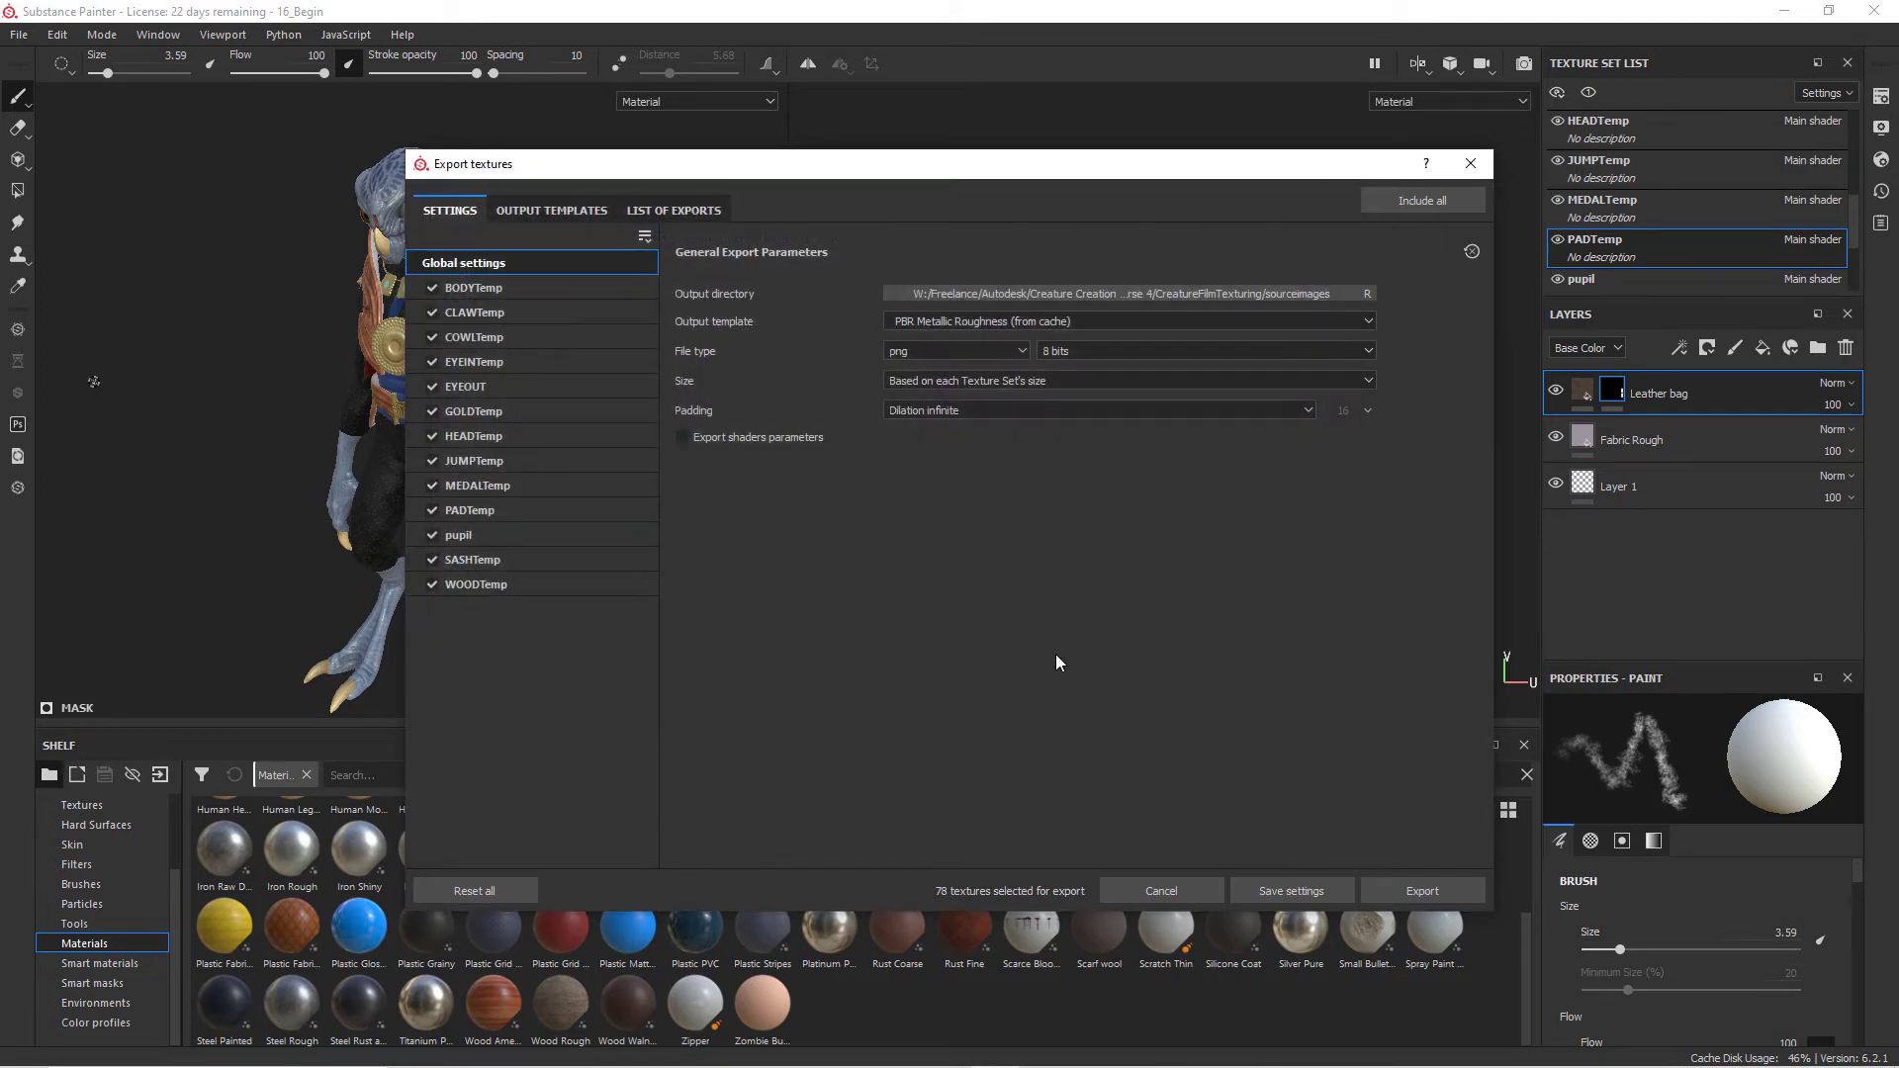
# Set the output template to Arnold (AiStandard) and export all texture sets to sourceimages.
pyautogui.click(965, 328)
pyautogui.scroll(10, 1119, 390)
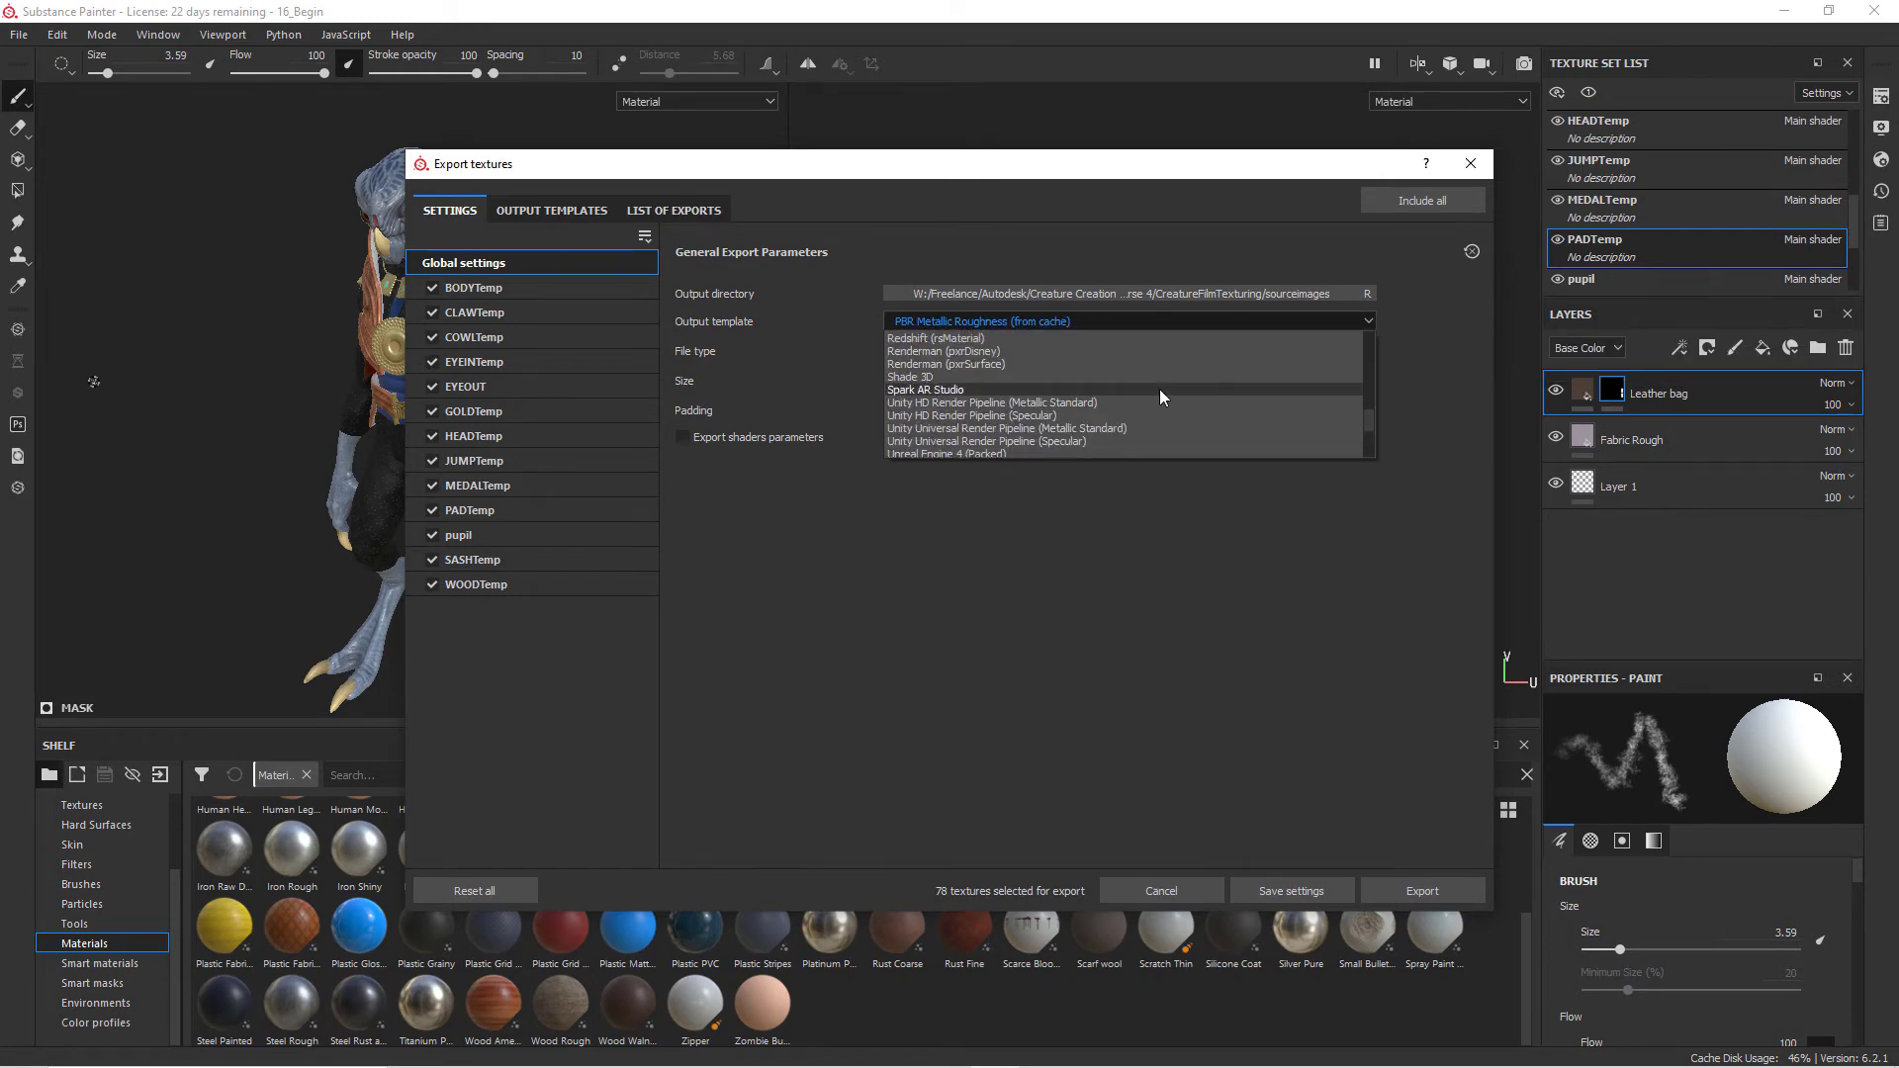
pyautogui.scroll(-1, 1235, 373)
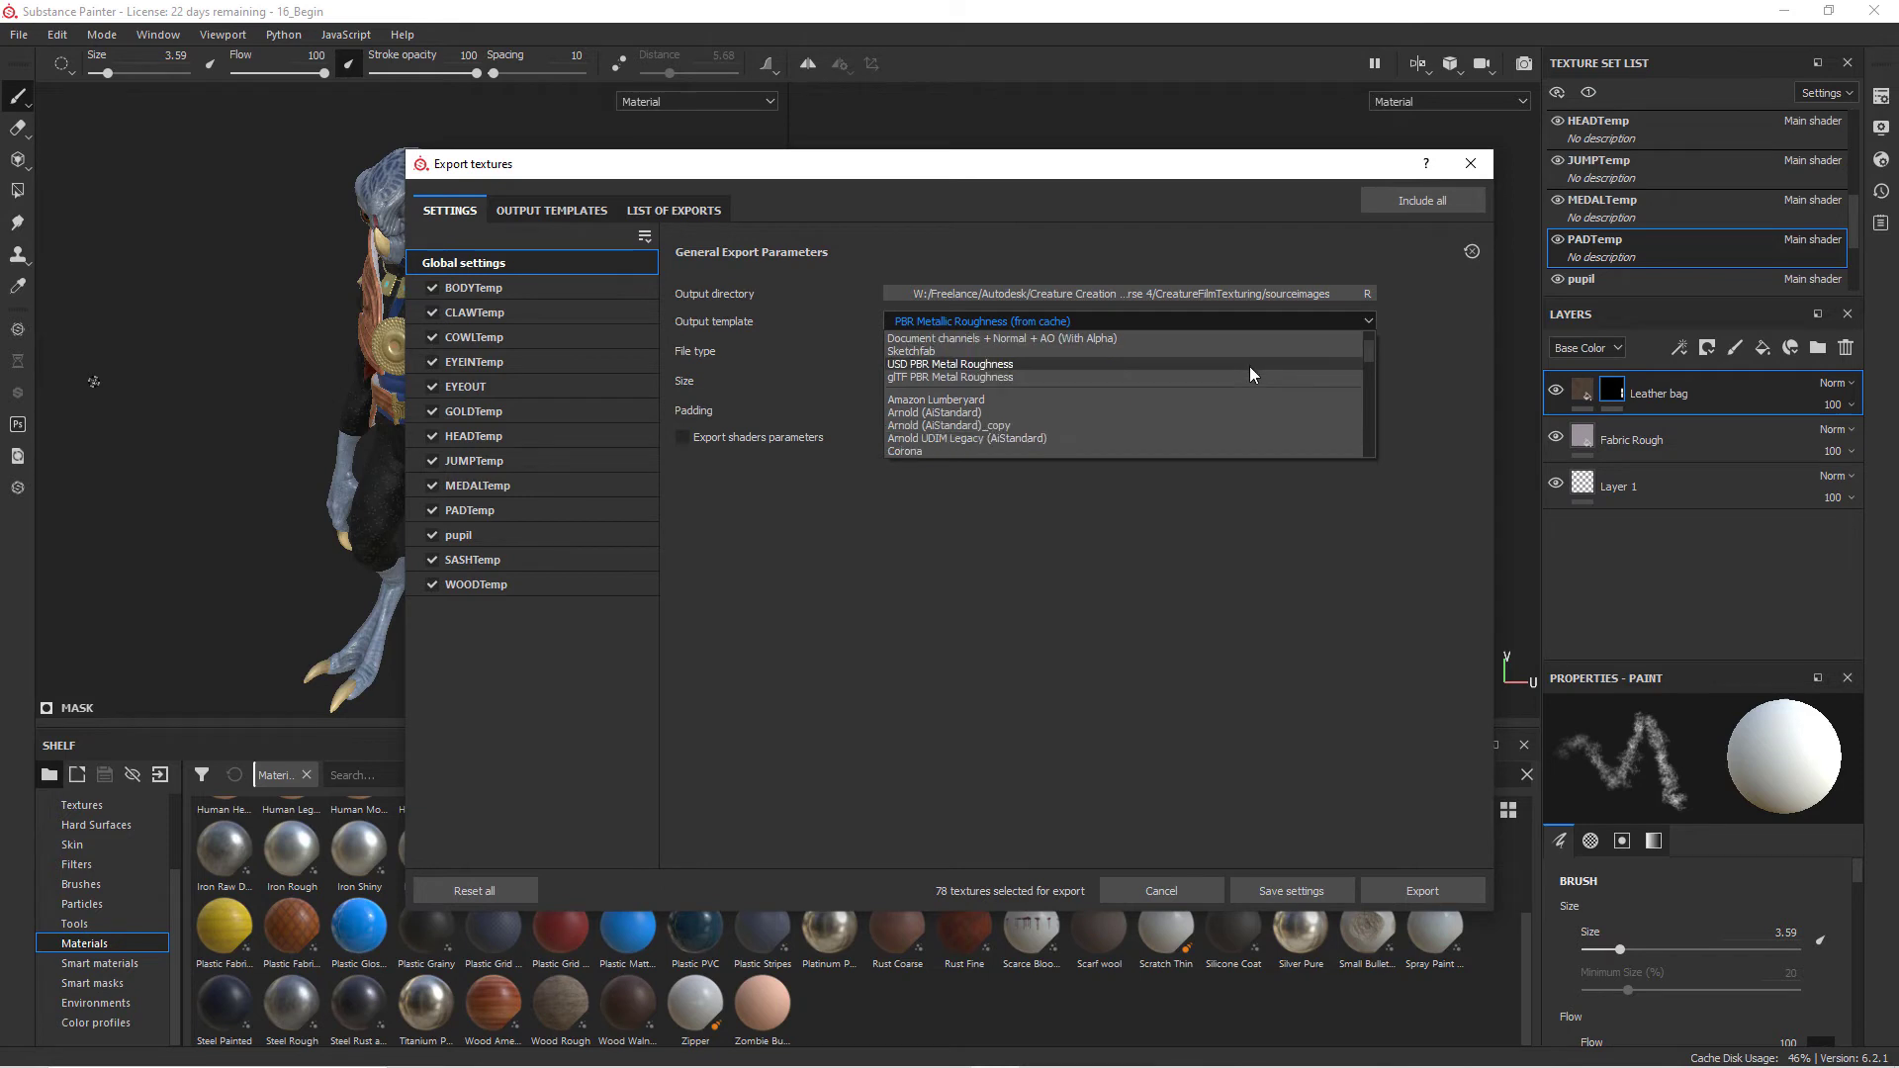
pyautogui.click(1016, 411)
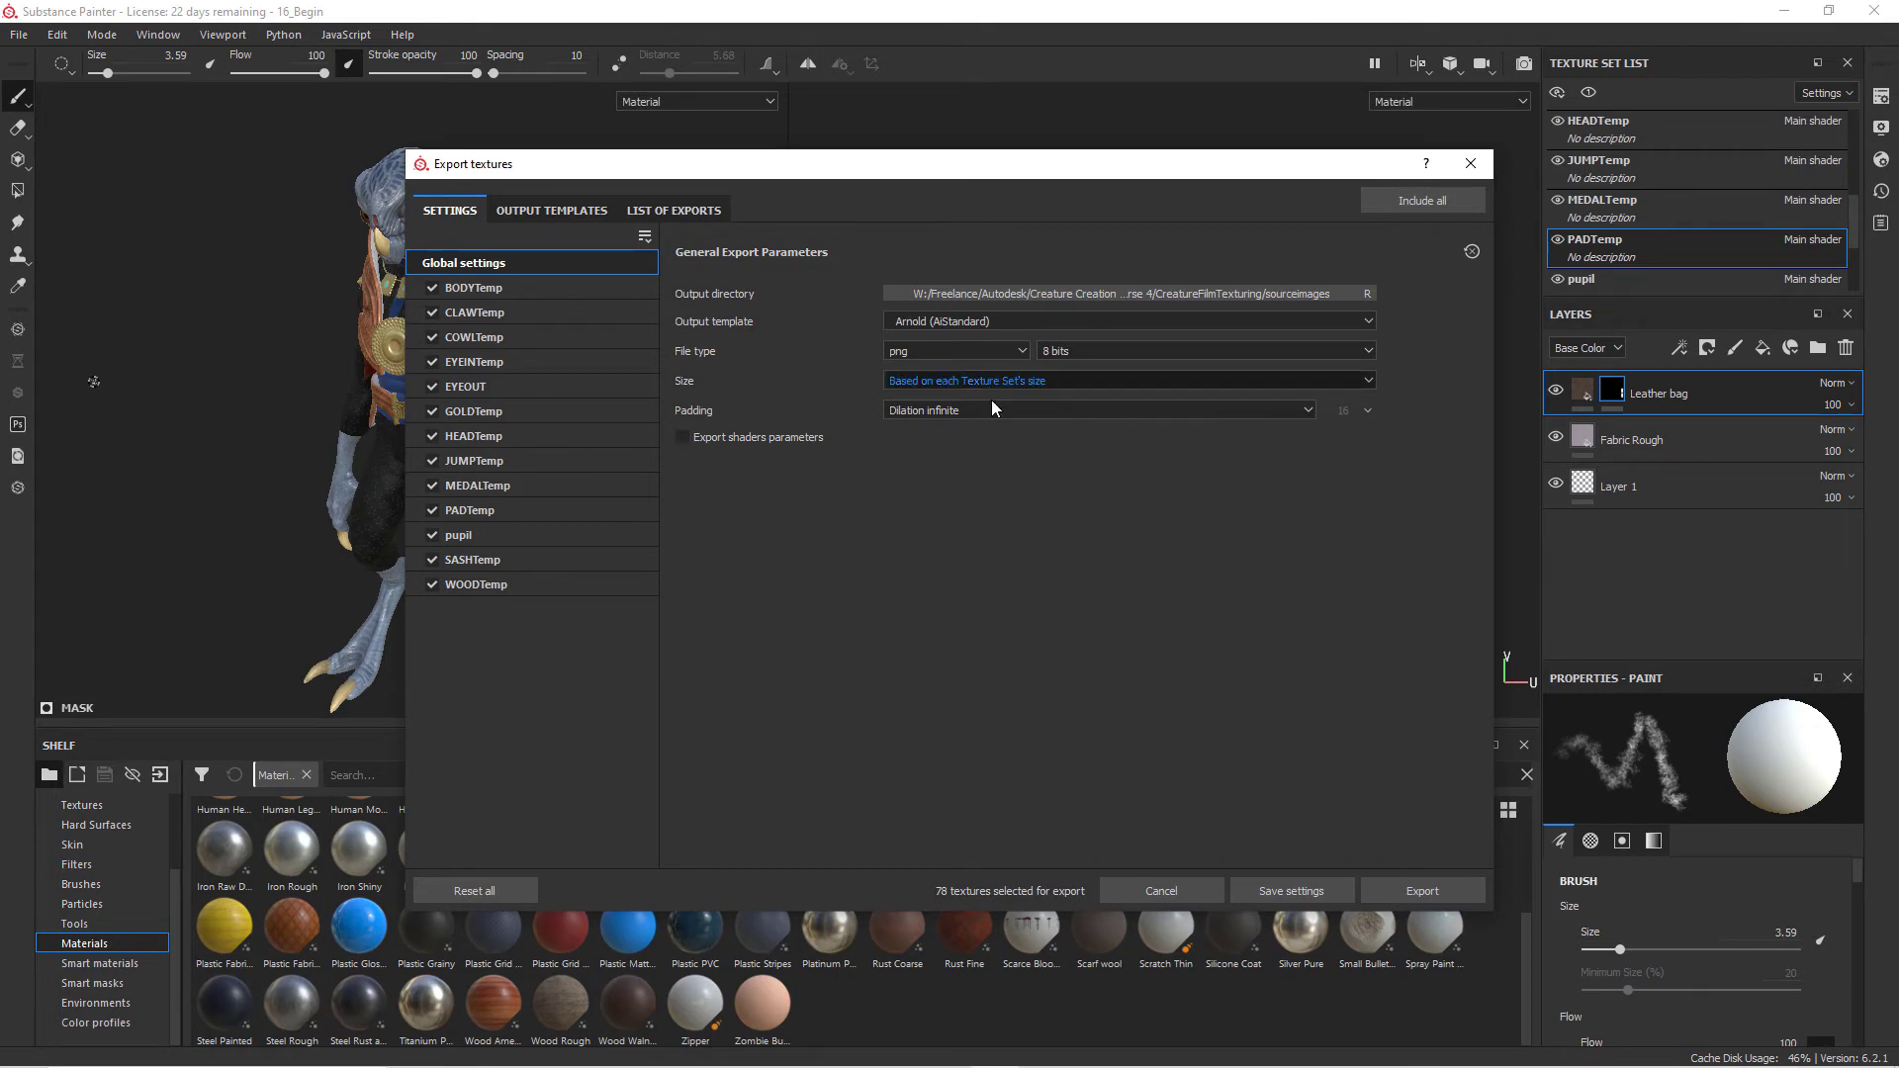
pyautogui.click(1433, 882)
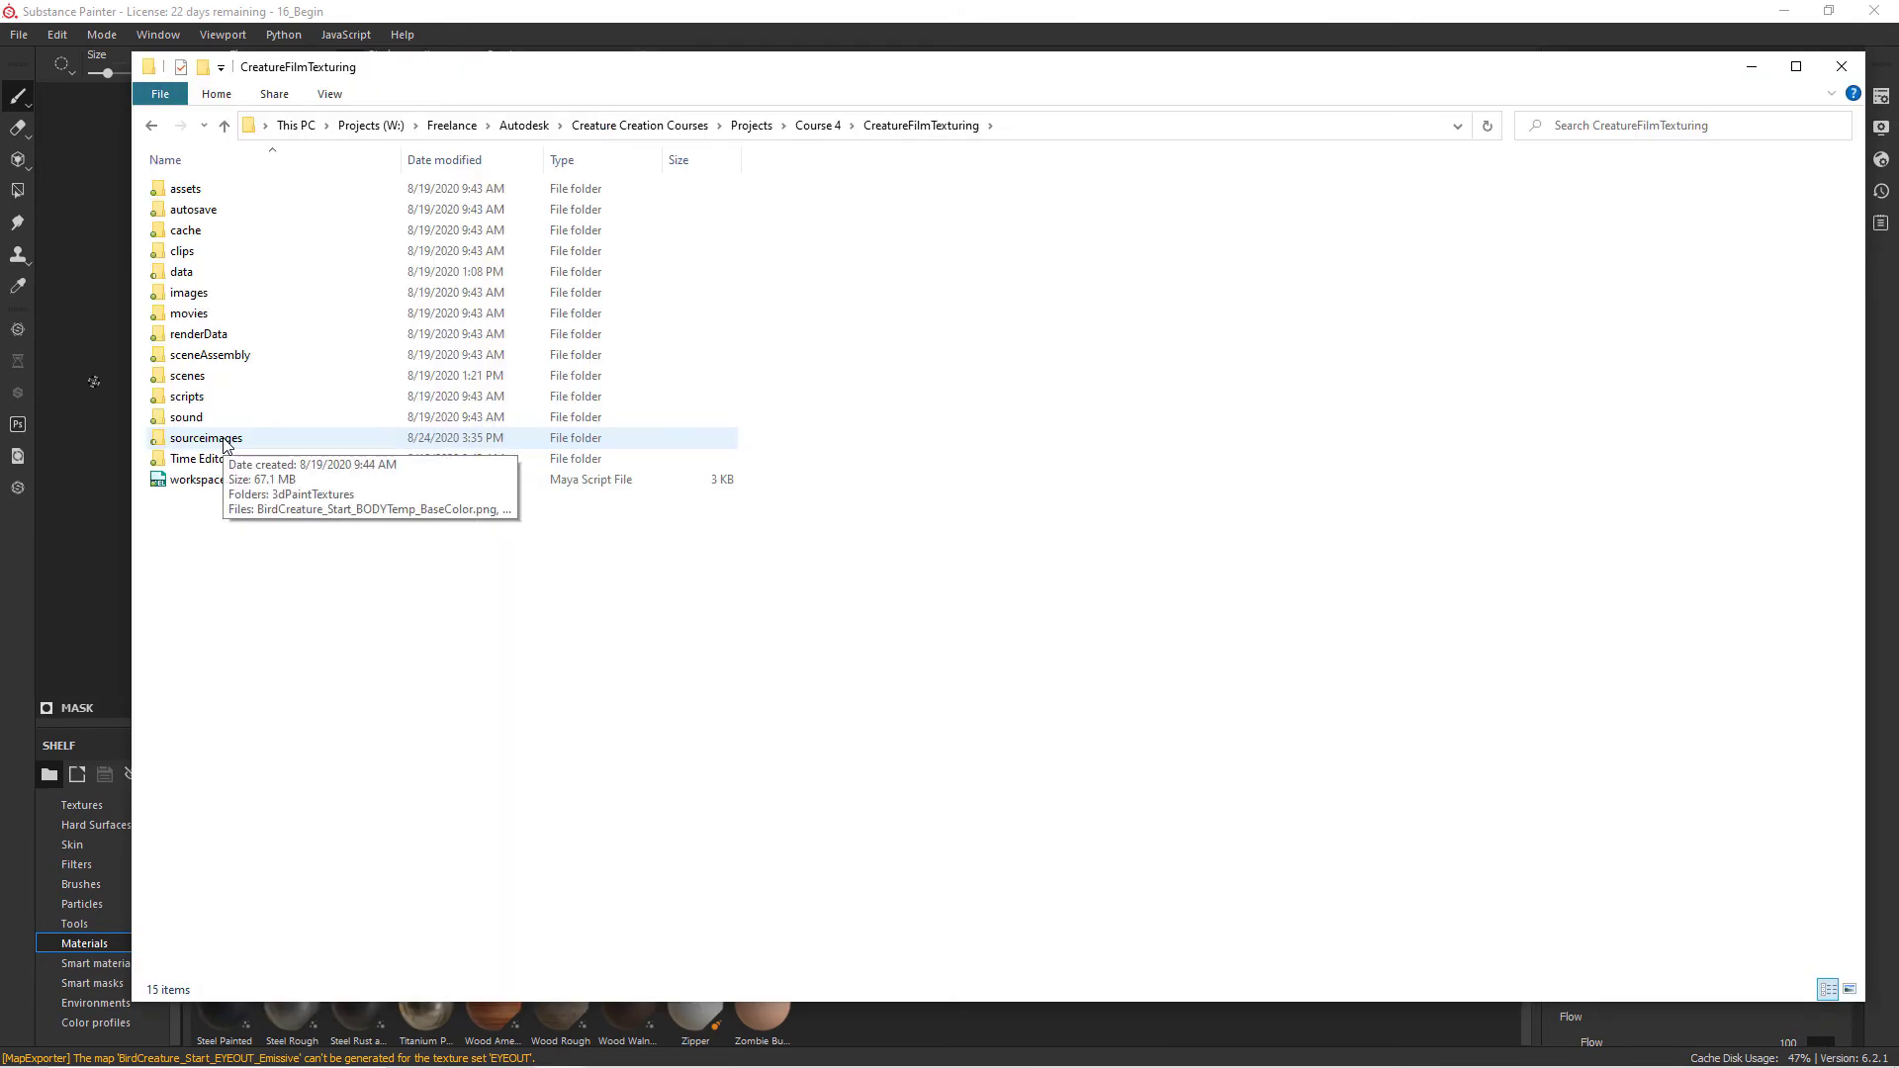
# Open sourceimages to confirm the 68 exported PNG maps, then close File Explorer.
pyautogui.doubleClick(224, 443)
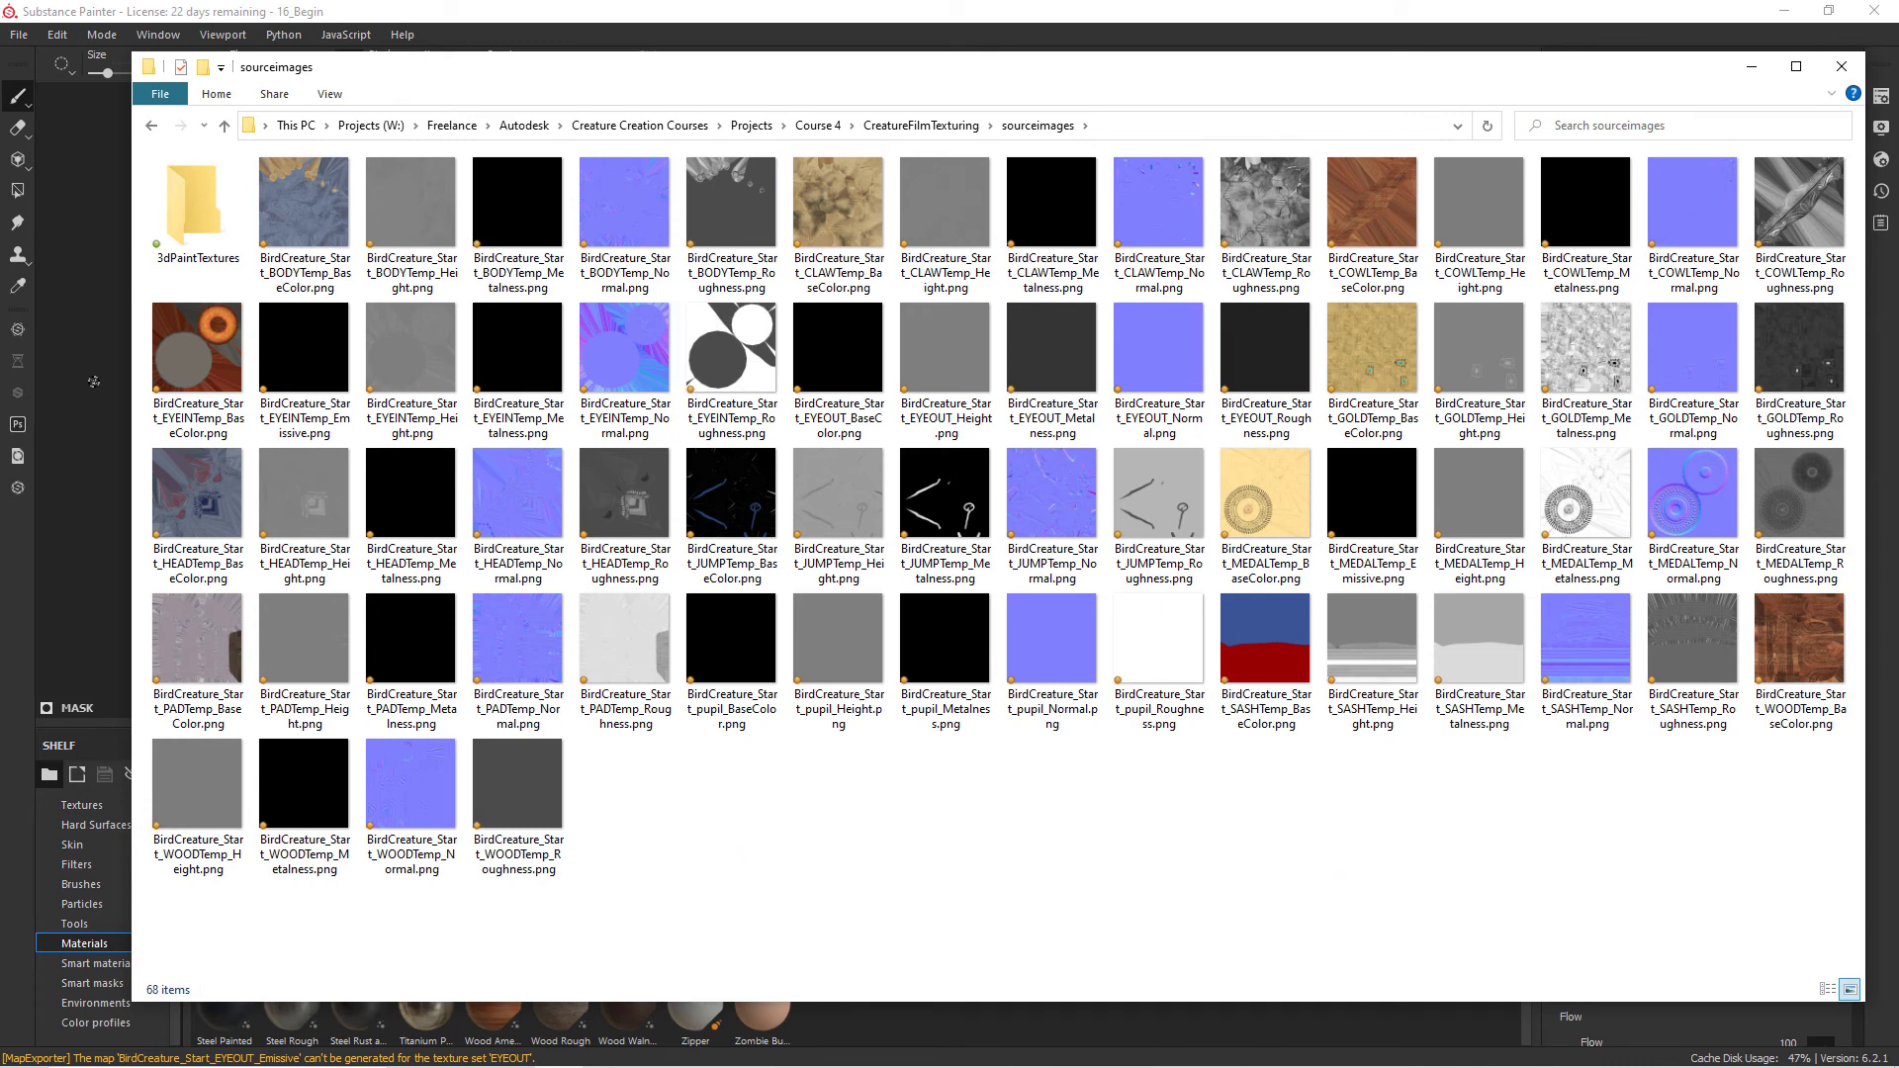
pyautogui.hotkey('alt', 'F4')
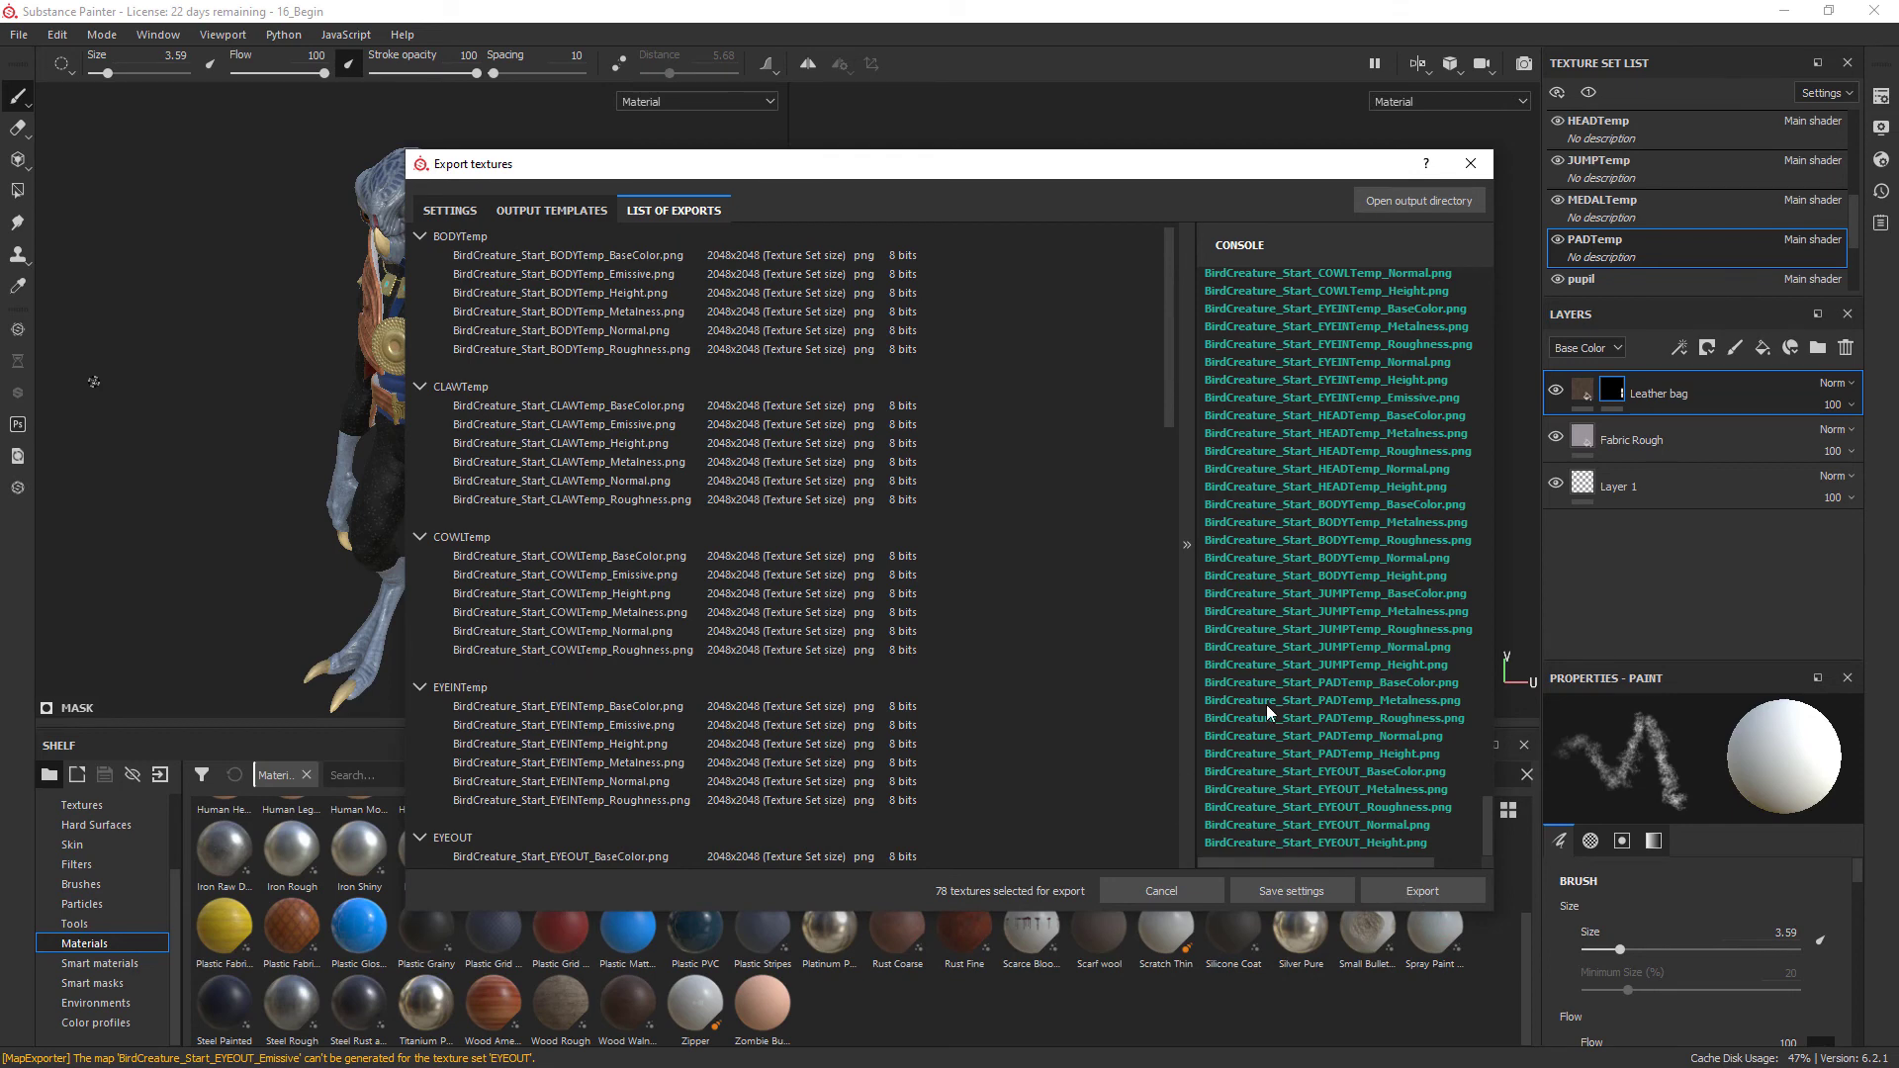
# Move the Export textures dialog up and right and show the Arnold (AiStandard) output maps again.
pyautogui.moveTo(906, 161); pyautogui.dragTo(1116, 126)
pyautogui.click(760, 176)
pyautogui.click(673, 176)
pyautogui.click(737, 177)
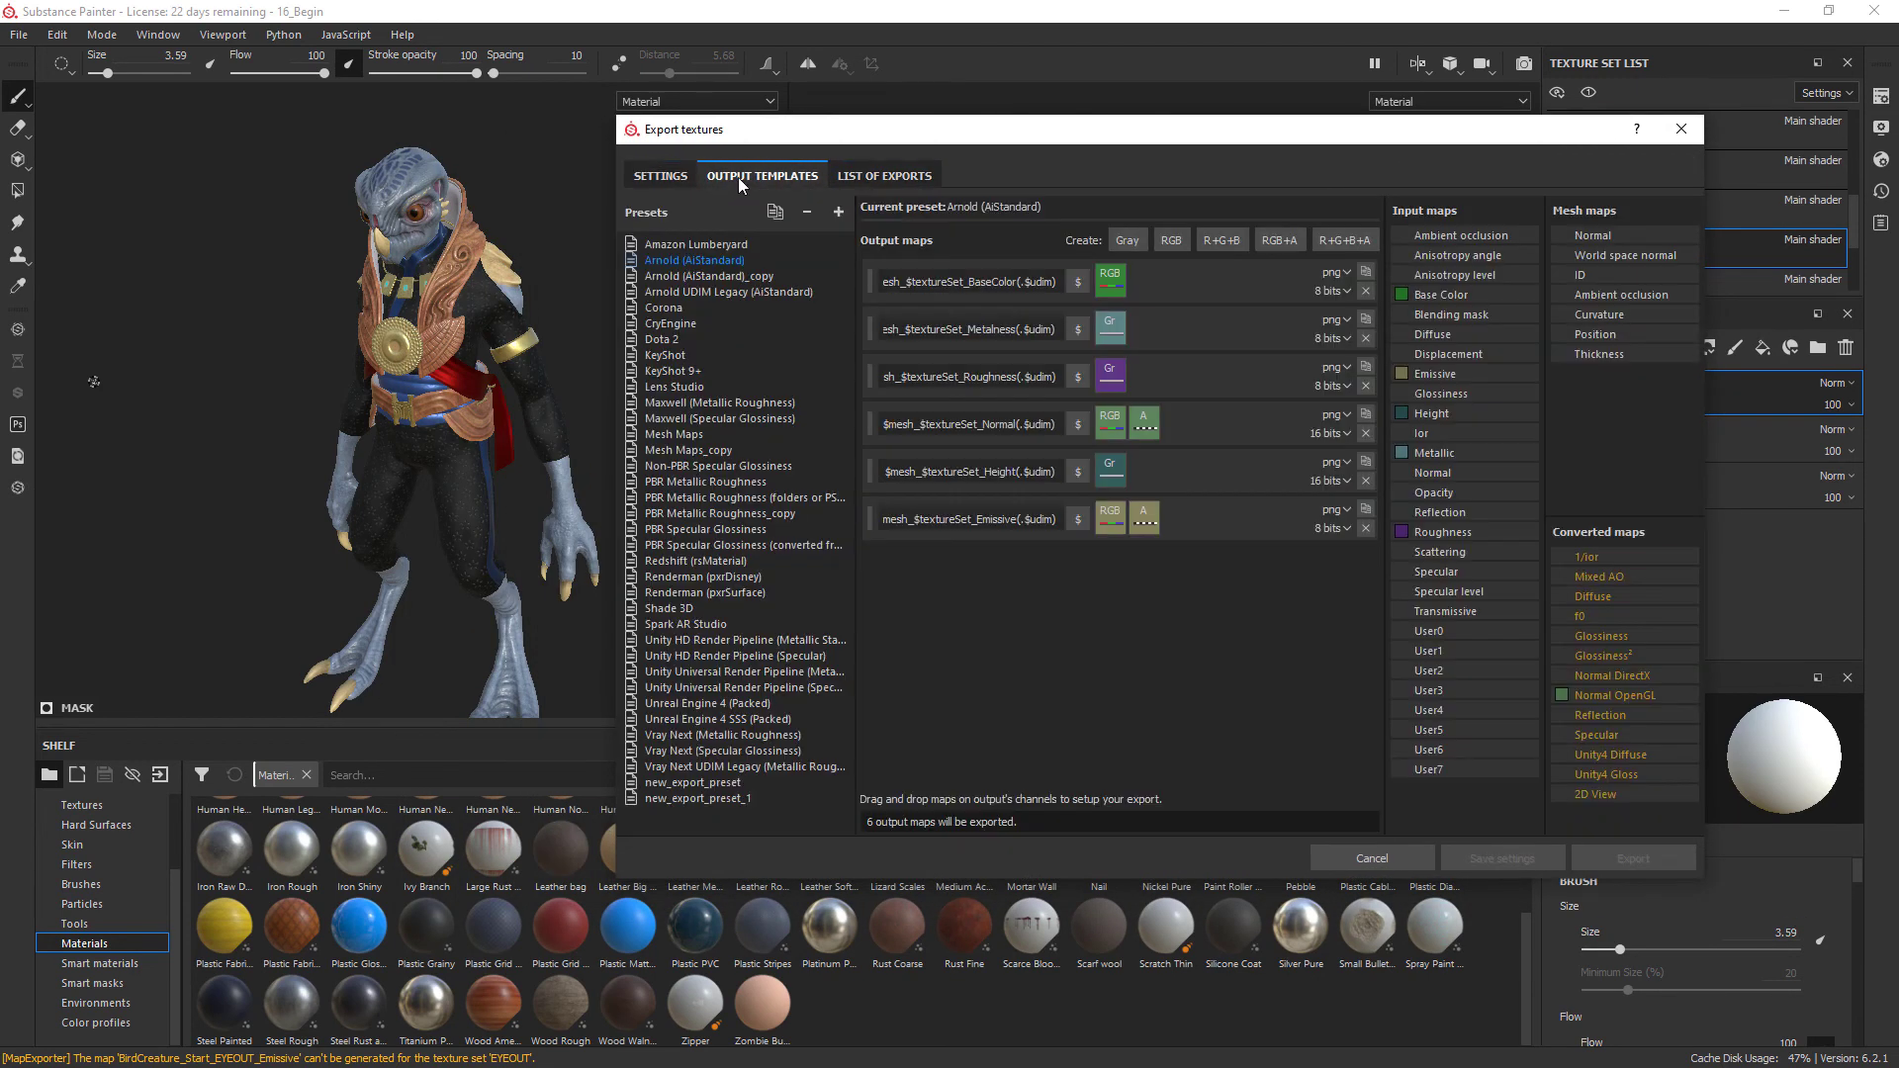